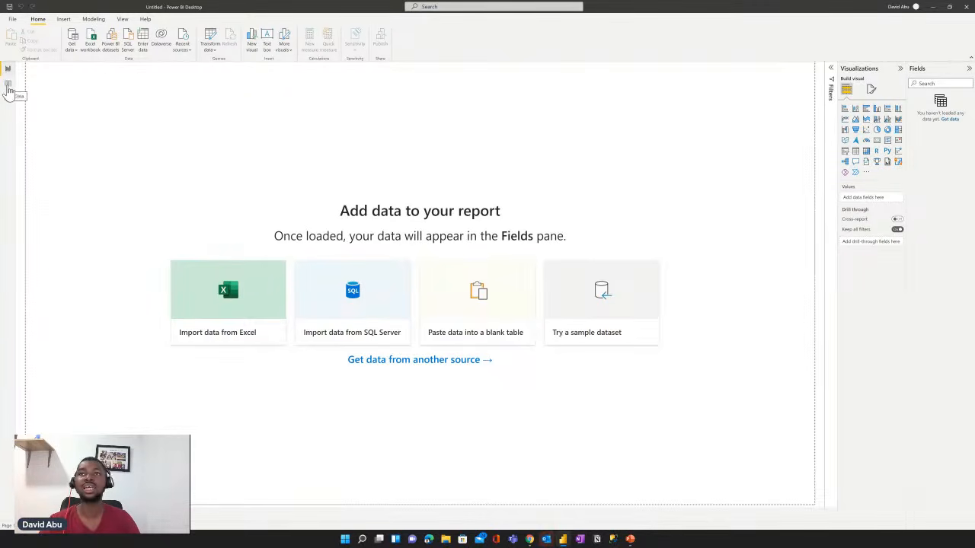
# - Look through the empty Data and Model views, and return to the Report view
pyautogui.click(7, 85)
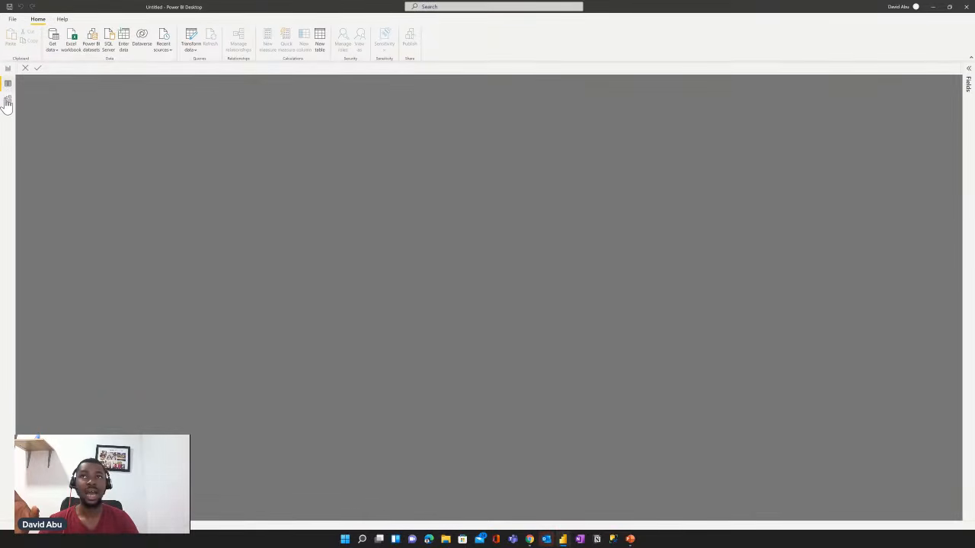
pyautogui.click(7, 102)
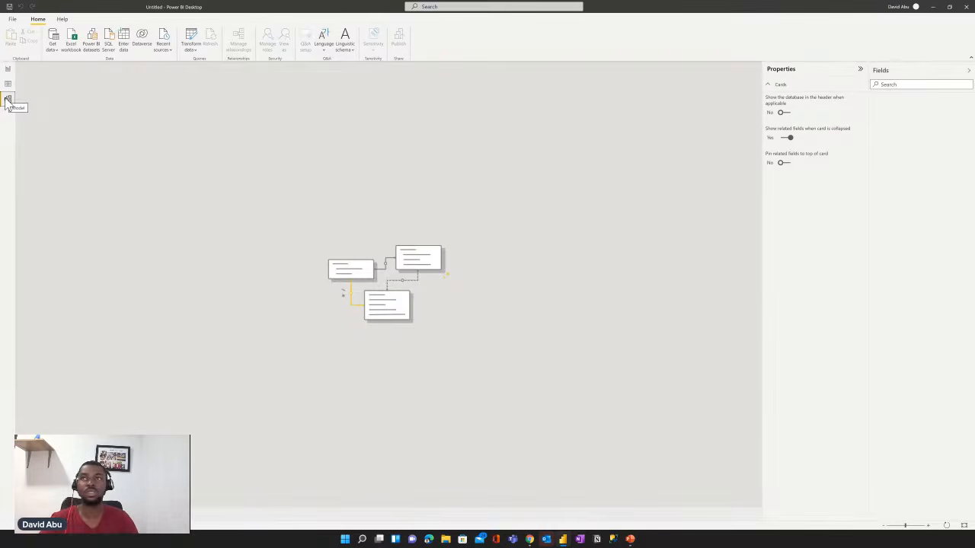
pyautogui.click(8, 72)
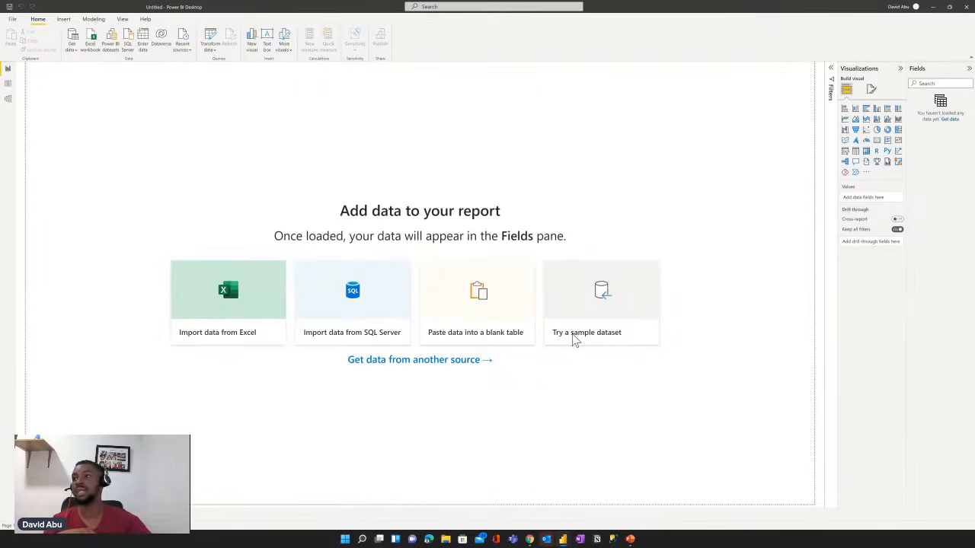
# - Load the sample dataset's financials table for transformation in Power Query Editor and maximize the editor window
pyautogui.click(573, 339)
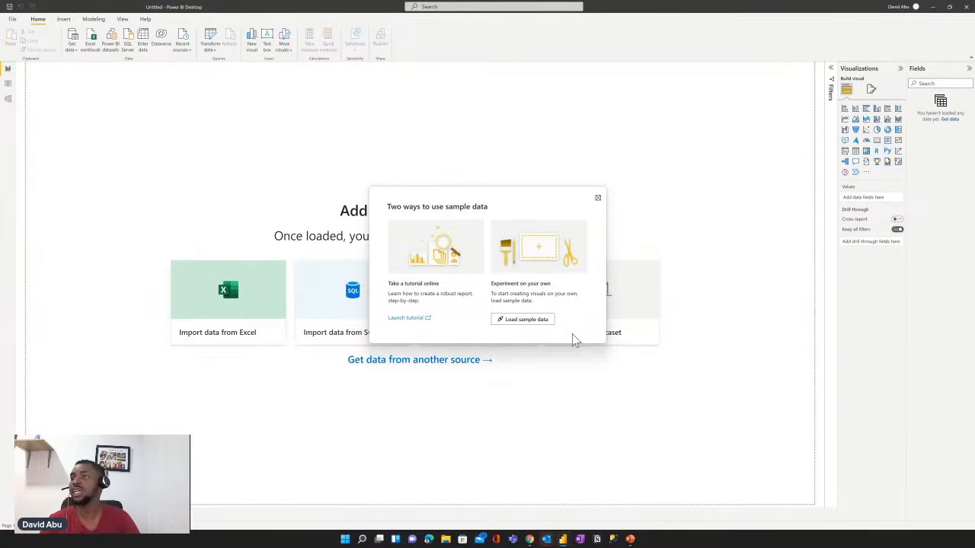
pyautogui.click(526, 319)
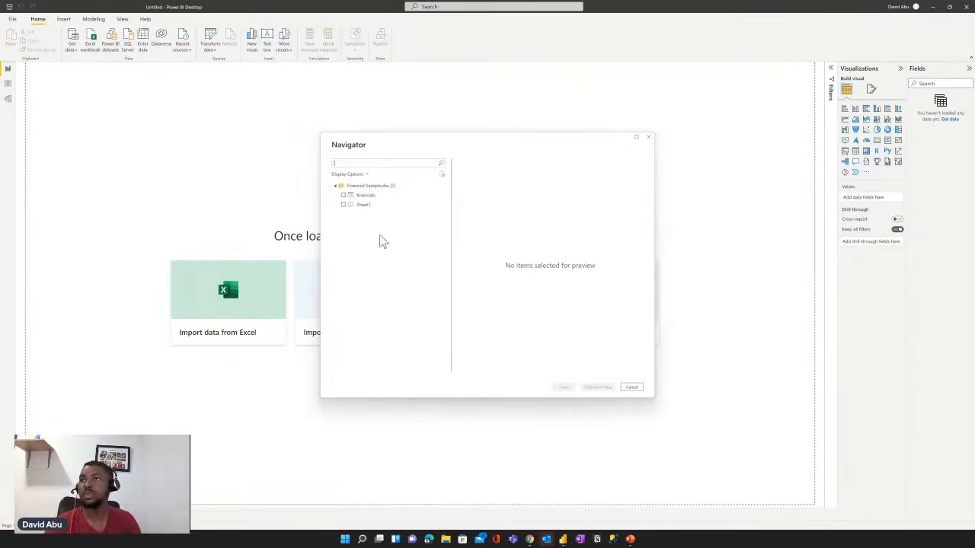
pyautogui.click(343, 196)
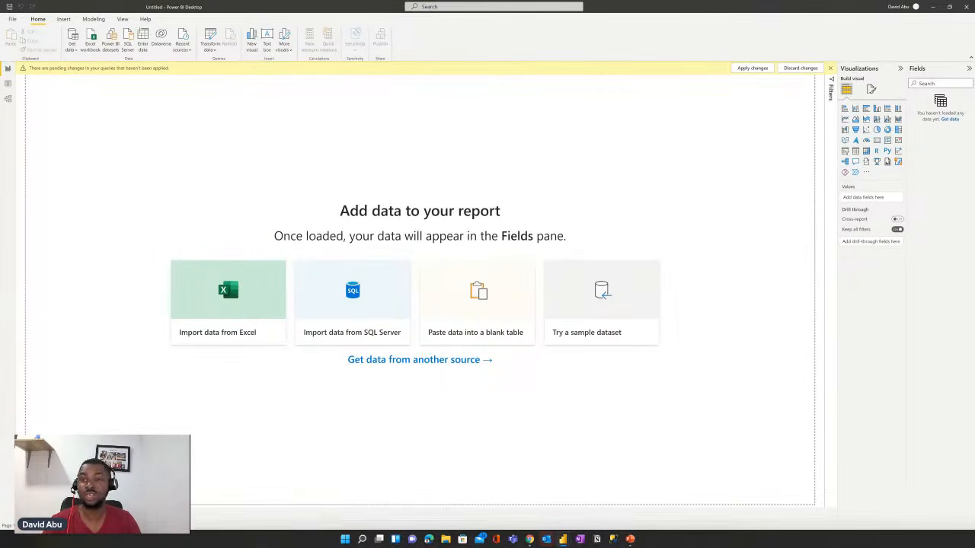
pyautogui.moveTo(543, 521); pyautogui.dragTo(483, 168)
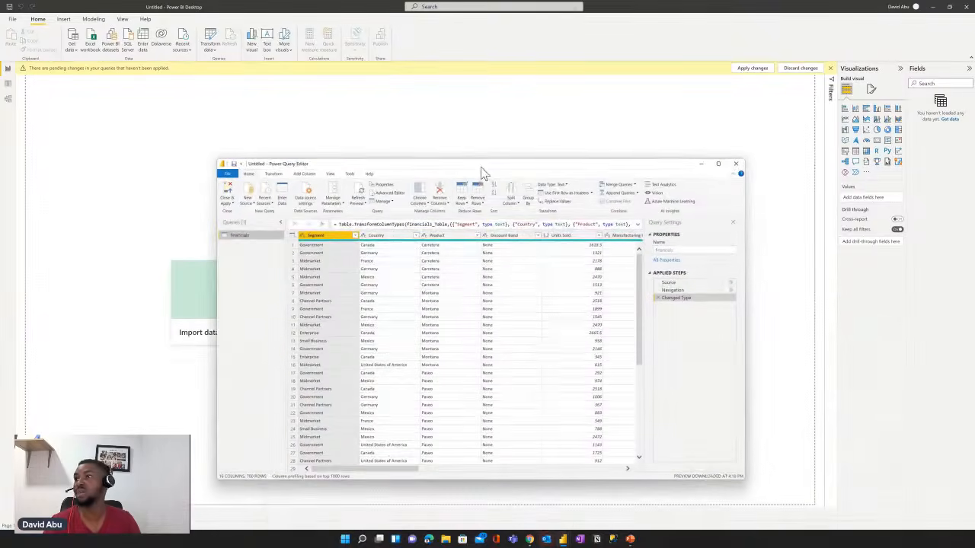
pyautogui.click(718, 163)
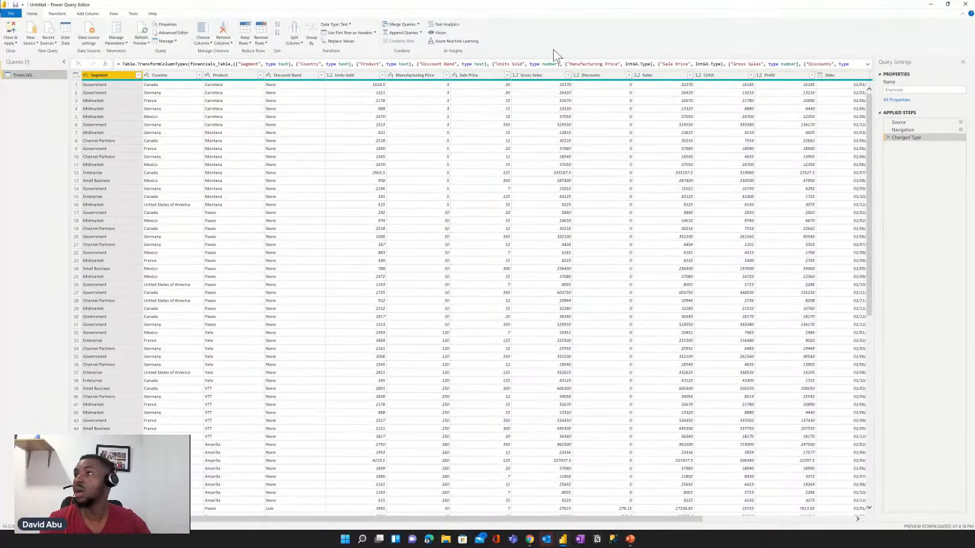
# - Examine the columns of the financials table from Segment through Year, including their data types
pyautogui.hotkey('ctrl', '+')
pyautogui.hotkey('ctrl', '+')
pyautogui.hotkey('ctrl', '+')
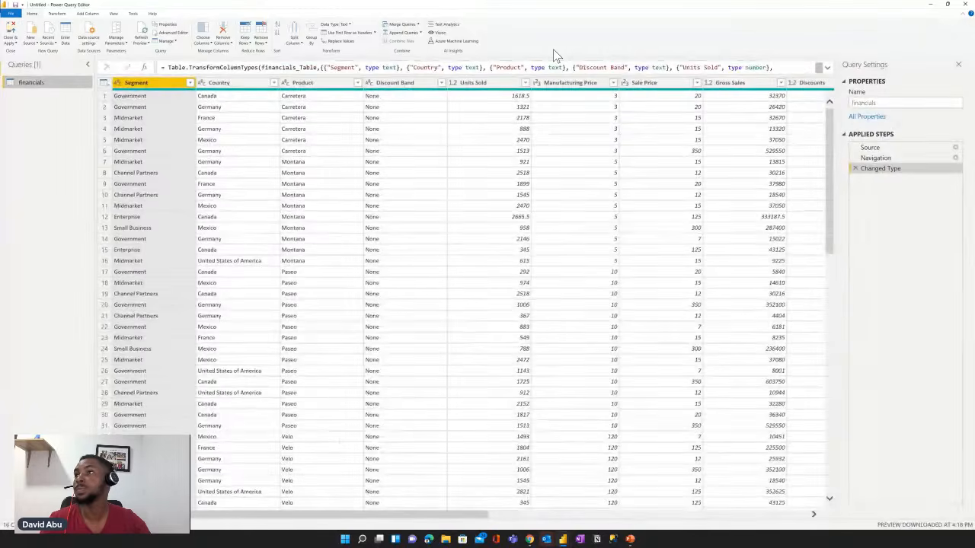
pyautogui.hotkey('ctrl', '+')
pyautogui.hotkey('ctrl', '+')
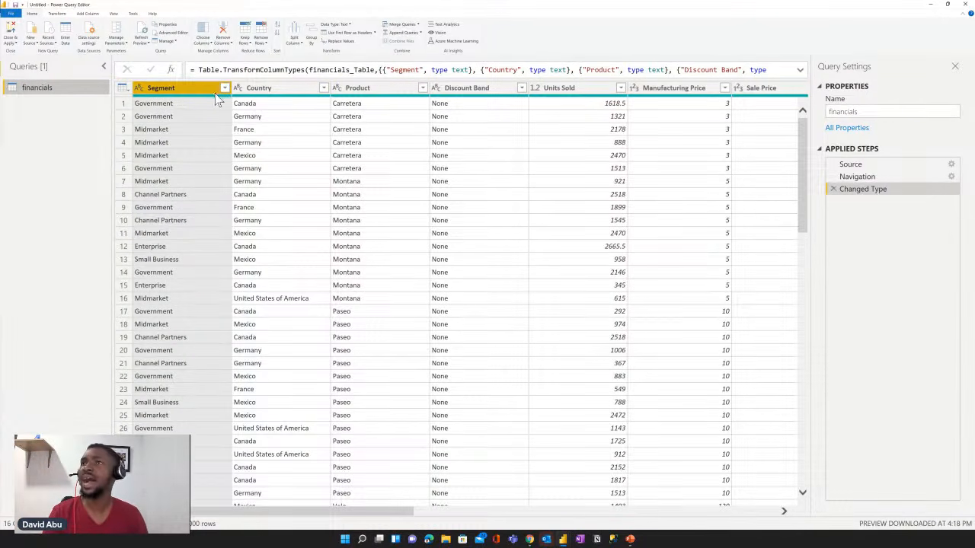
pyautogui.click(382, 95)
pyautogui.hotkey('shift', 'Right')
pyautogui.hotkey('shift', 'Right')
pyautogui.hotkey('shift', 'Right')
pyautogui.hotkey('shift', 'Right')
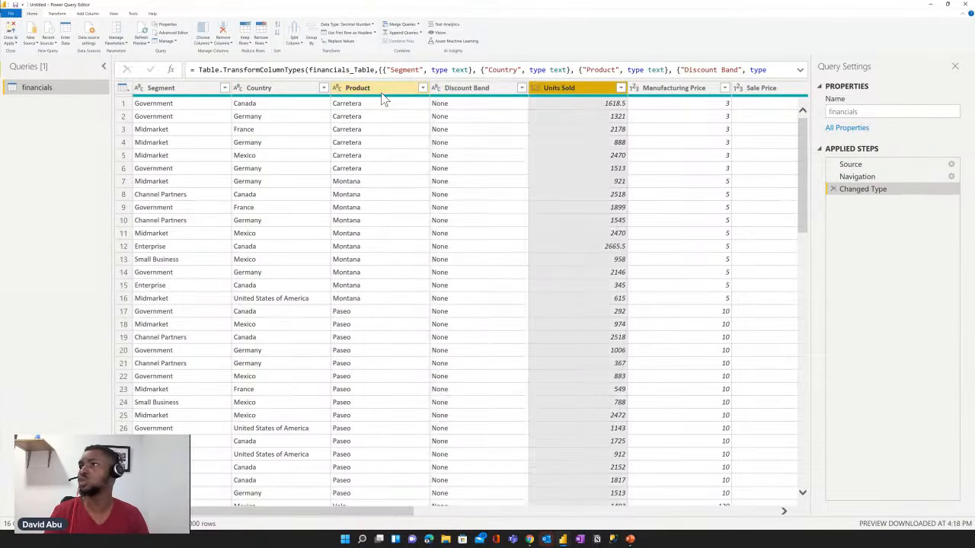
pyautogui.hotkey('shift', 'Right')
pyautogui.hotkey('shift', 'Right')
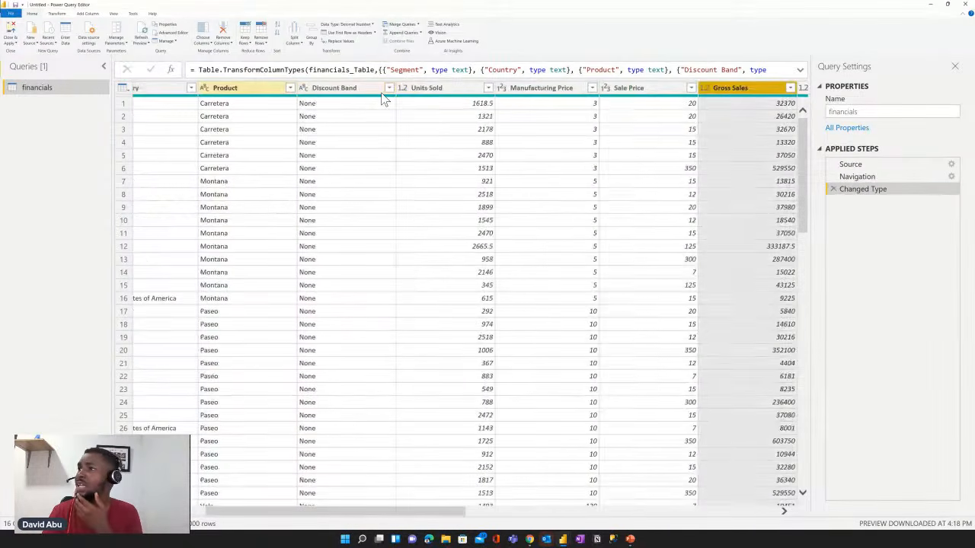
pyautogui.hotkey('shift', 'Right')
pyautogui.hotkey('shift', 'Right')
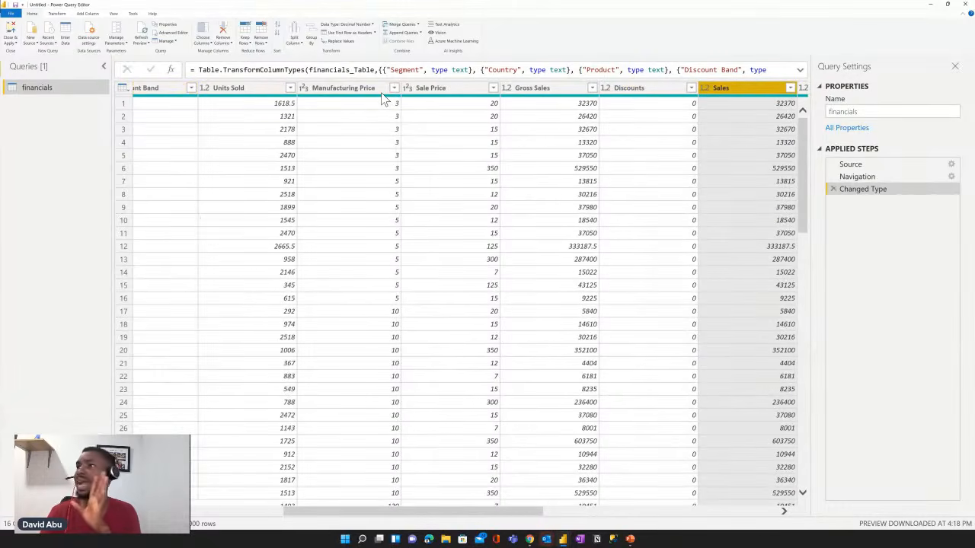
pyautogui.hotkey('shift', 'Right')
pyautogui.hotkey('shift', 'Right')
pyautogui.hotkey('shift', 'Right')
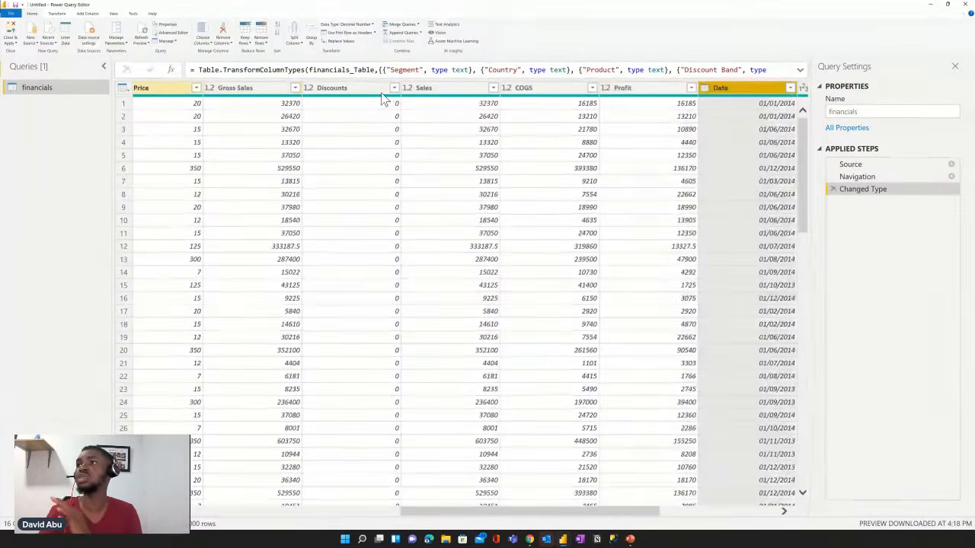
pyautogui.hotkey('shift', 'Right')
pyautogui.hotkey('shift', 'Right')
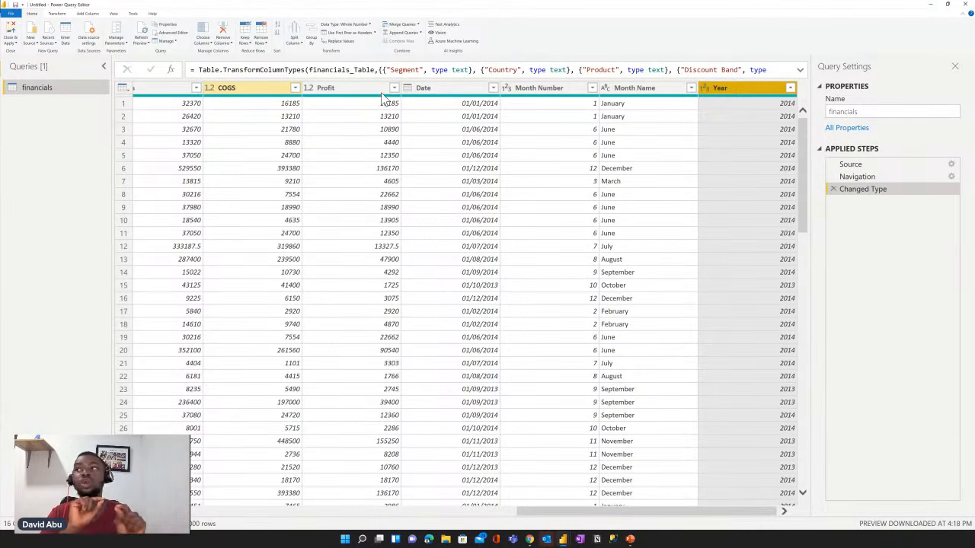
# - Review the financials columns in reverse order, from Month Name back to Segment
pyautogui.click(659, 90)
pyautogui.press('Left')
pyautogui.press('Left')
pyautogui.press('Left')
pyautogui.press('Left')
pyautogui.press('Left')
pyautogui.press('Left')
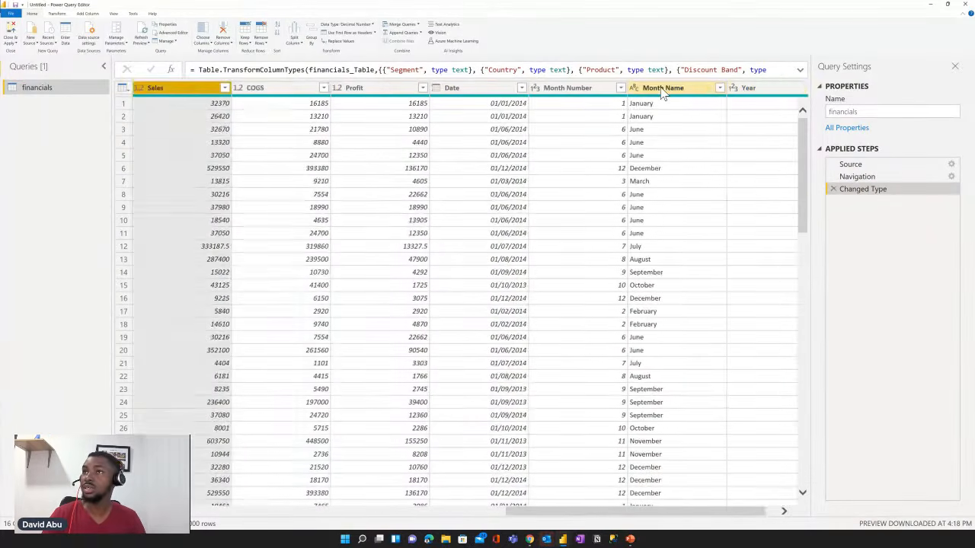
pyautogui.press('Left')
pyautogui.press('Left')
pyautogui.press('Left')
pyautogui.press('Left')
pyautogui.press('Left')
pyautogui.press('Left')
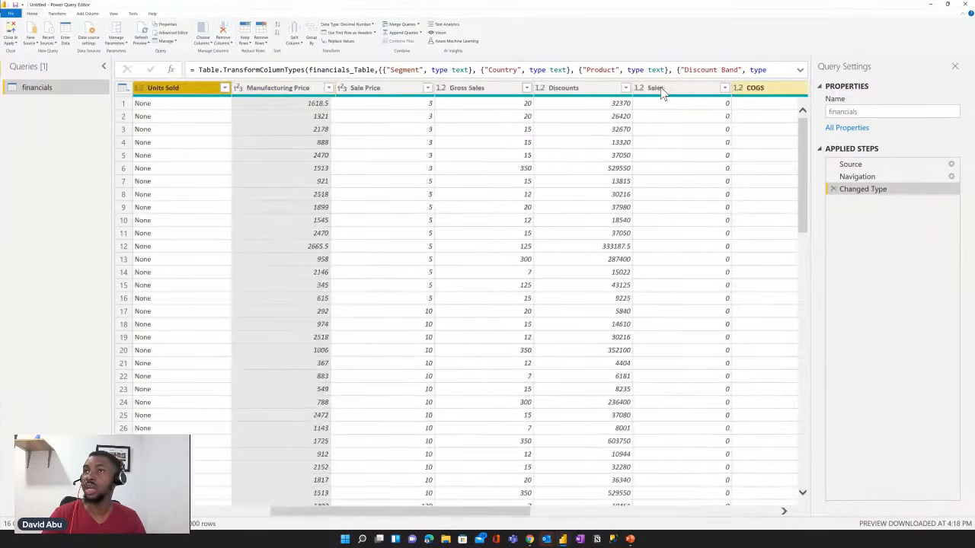
pyautogui.press('Left')
pyautogui.press('Left')
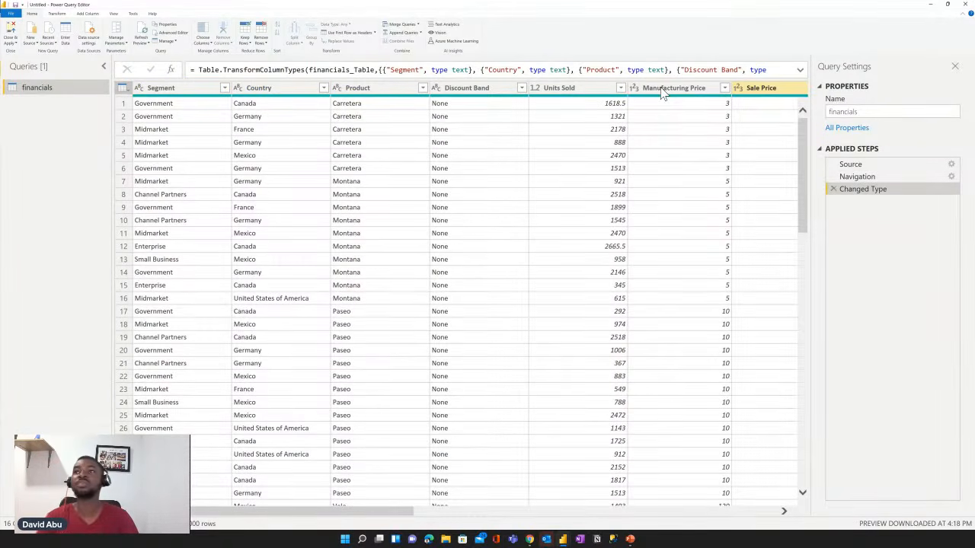
# - Inspect the Country and Product columns and the sales and cost columns up to Date
pyautogui.click(288, 90)
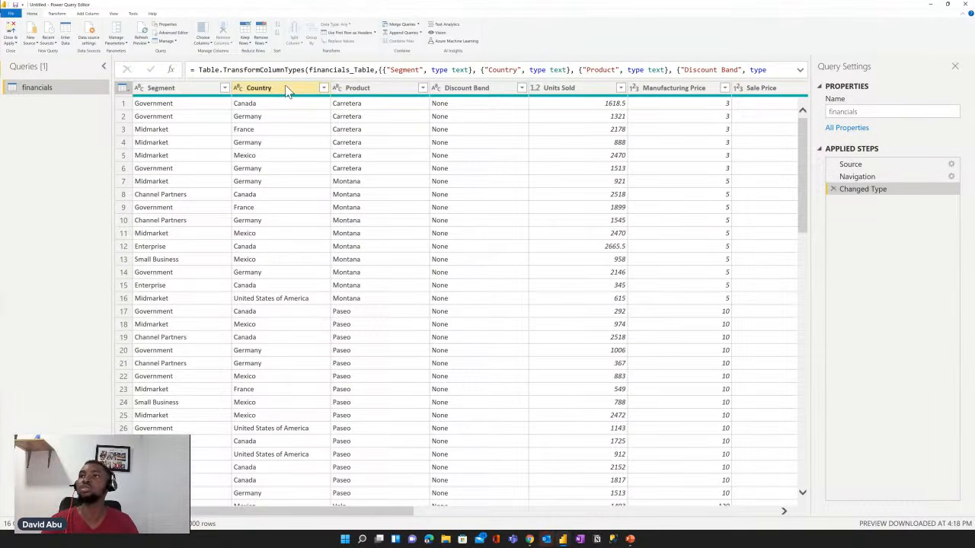
pyautogui.click(287, 89)
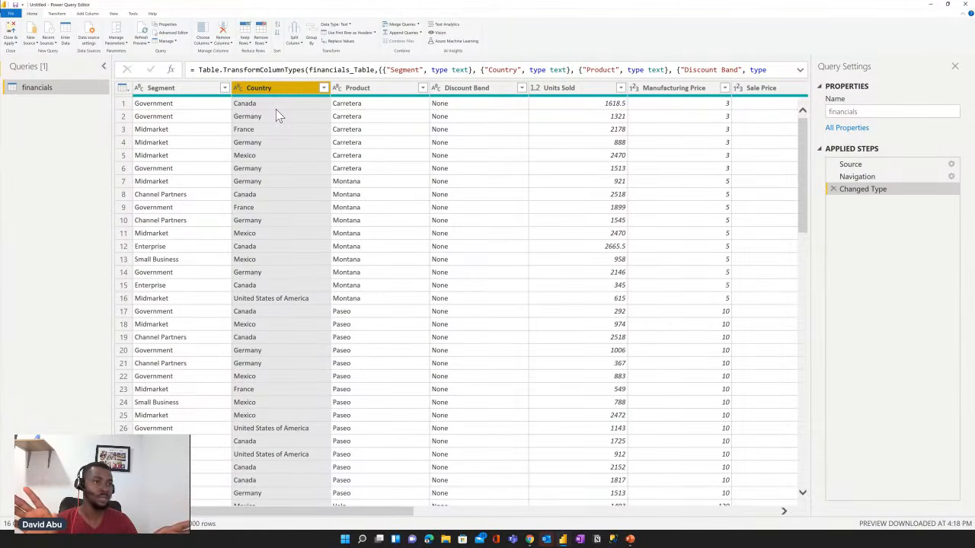
pyautogui.click(359, 88)
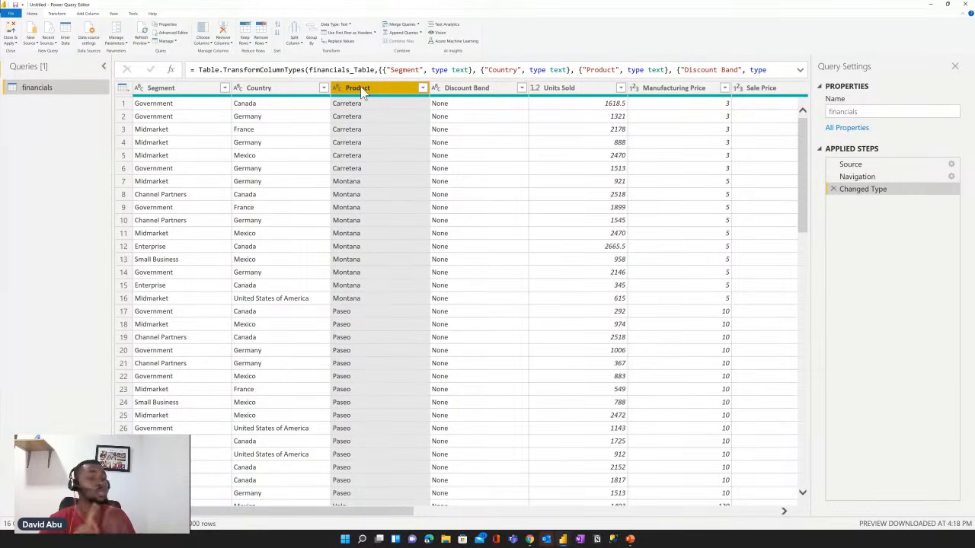
pyautogui.press('Right')
pyautogui.press('Right')
pyautogui.press('Right')
pyautogui.press('Right')
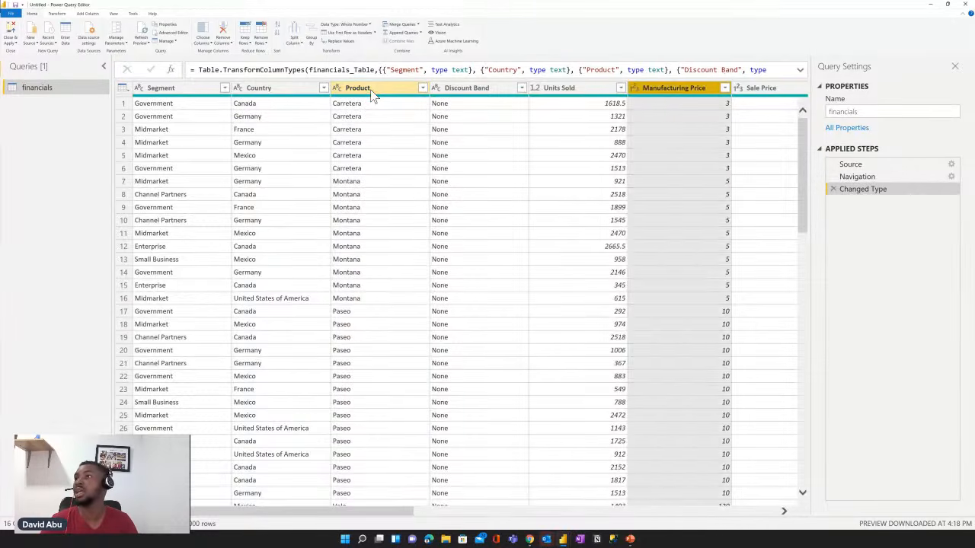
pyautogui.press('Right')
pyautogui.press('Right')
pyautogui.press('Right')
pyautogui.press('Right')
pyautogui.press('Right')
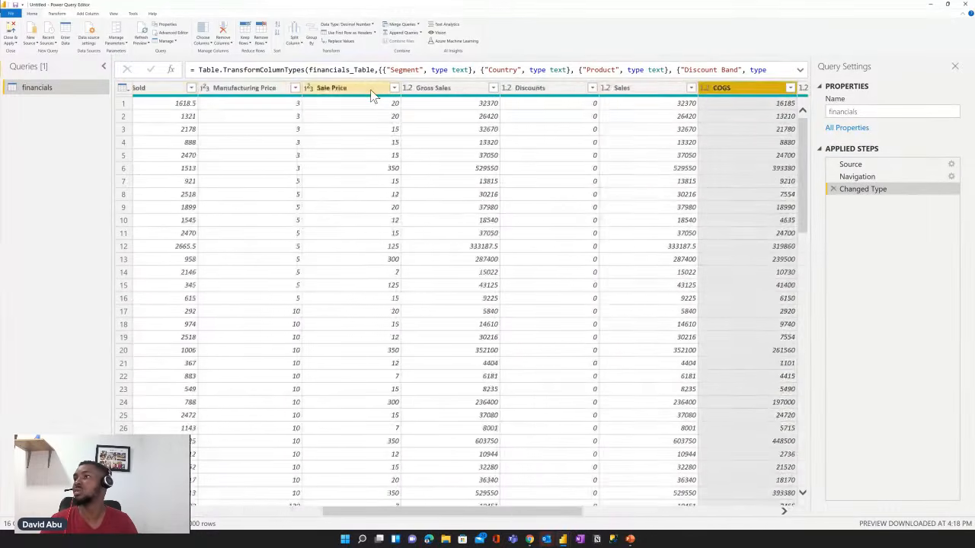
pyautogui.press('Right')
pyautogui.press('Right')
pyautogui.press('Left')
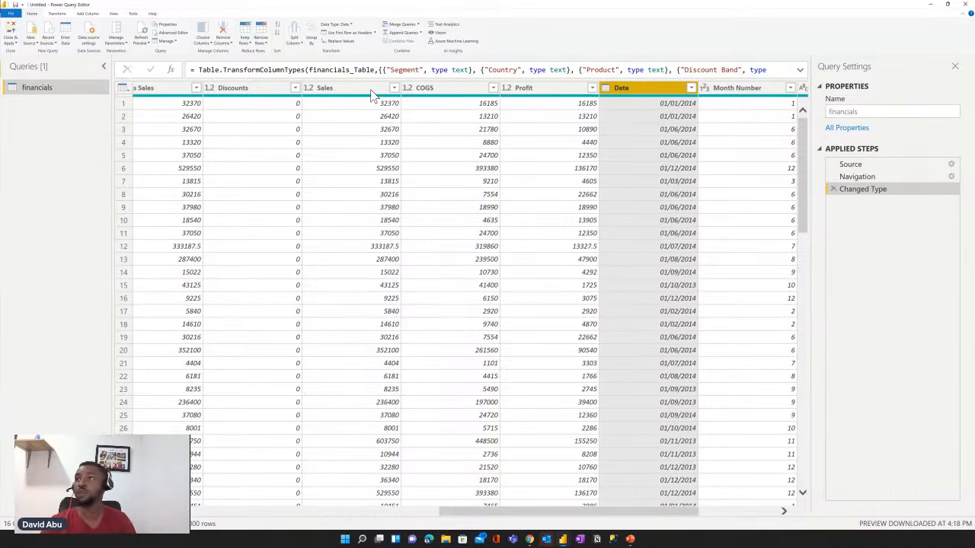
# - Inspect the COGS column and the columns before it, back to Segment
pyautogui.click(434, 92)
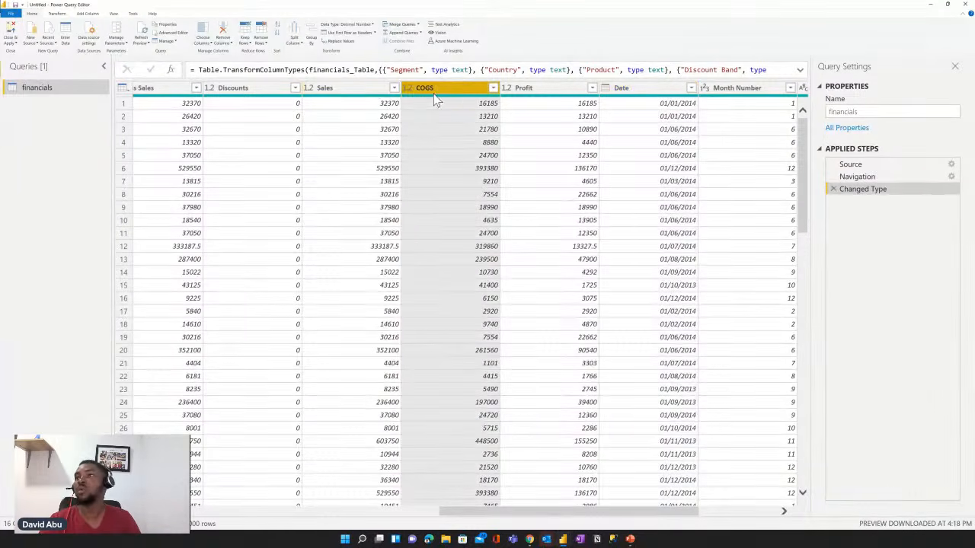
pyautogui.press('Left')
pyautogui.press('Left')
pyautogui.press('Left')
pyautogui.press('Left')
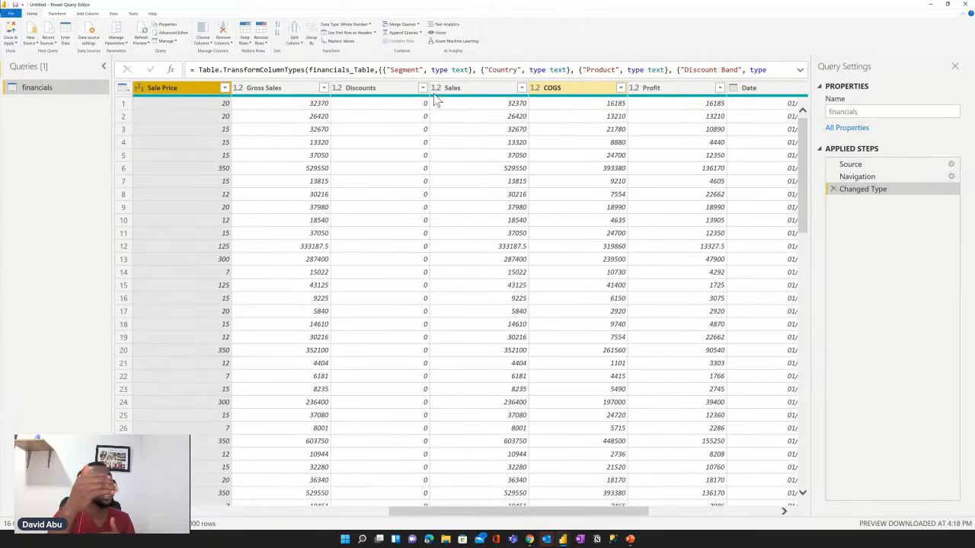
pyautogui.press('Left')
pyautogui.press('Left')
pyautogui.press('Left')
pyautogui.press('Left')
pyautogui.press('Left')
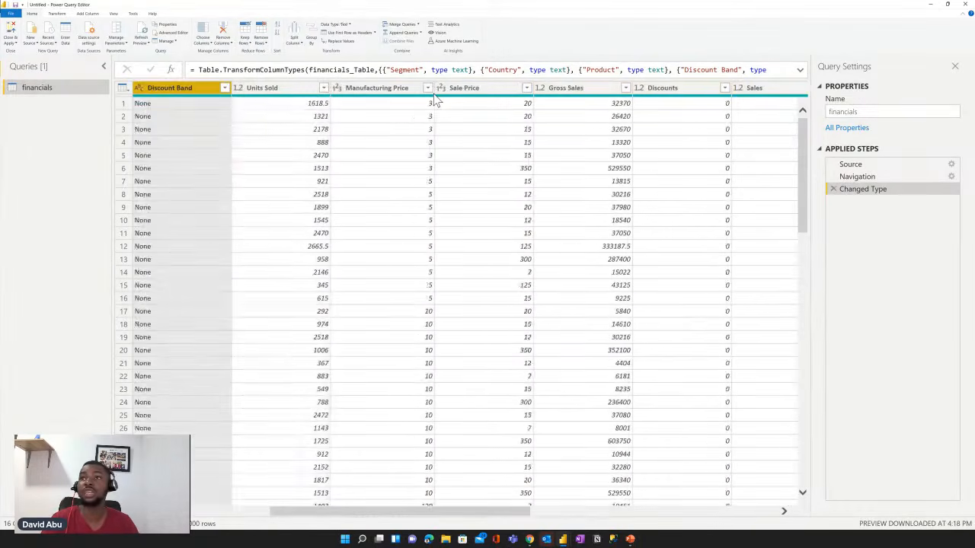
pyautogui.press('Left')
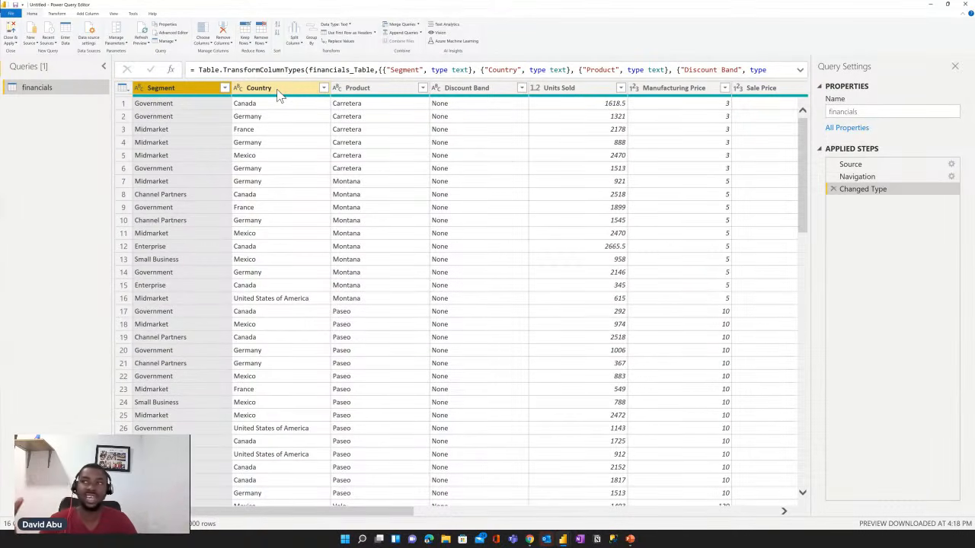
# - Change the Units Sold column's data type to Whole Number, replacing the current type conversion
pyautogui.click(559, 90)
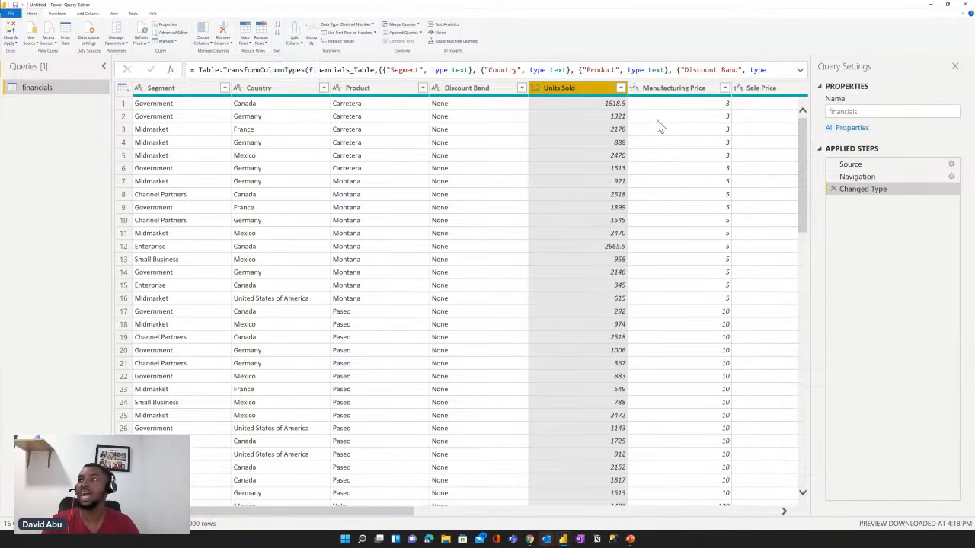
pyautogui.click(535, 92)
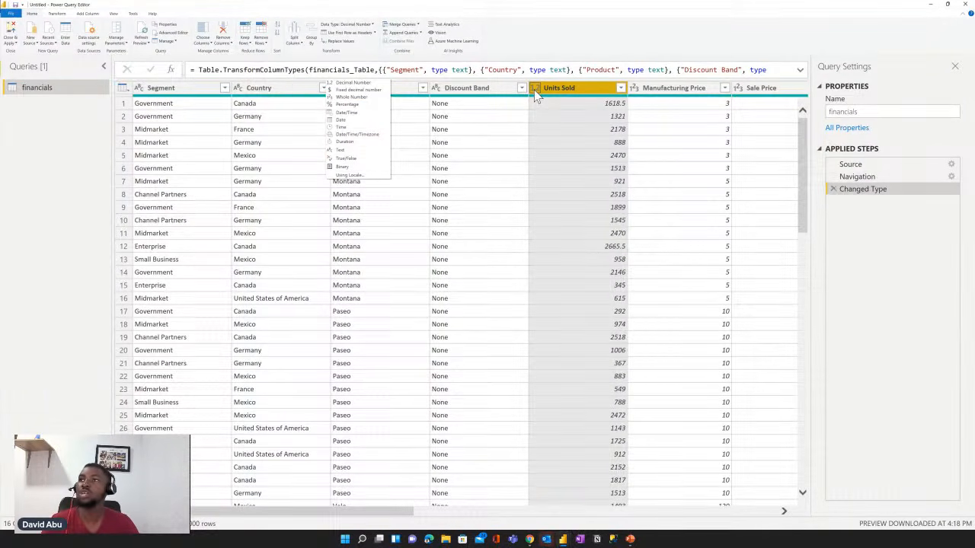
pyautogui.click(344, 98)
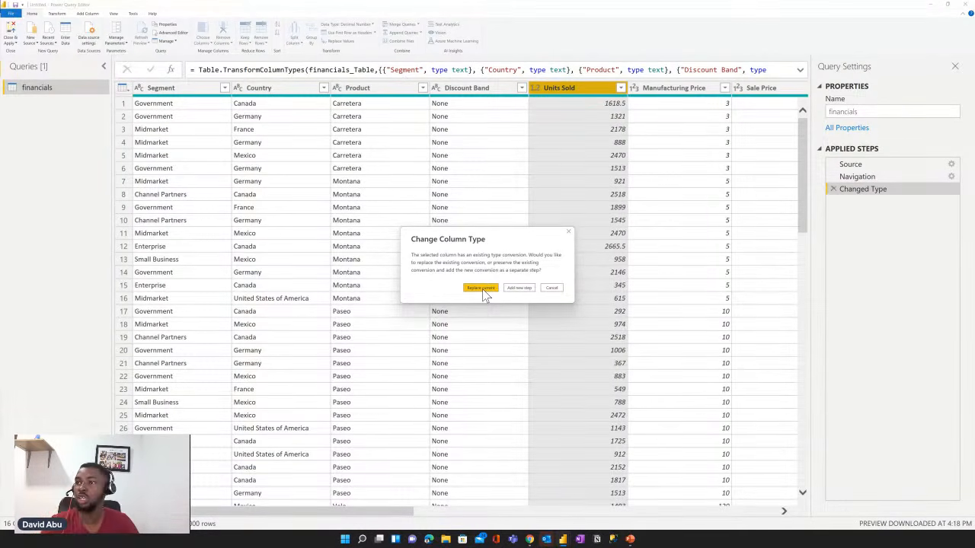
pyautogui.click(481, 288)
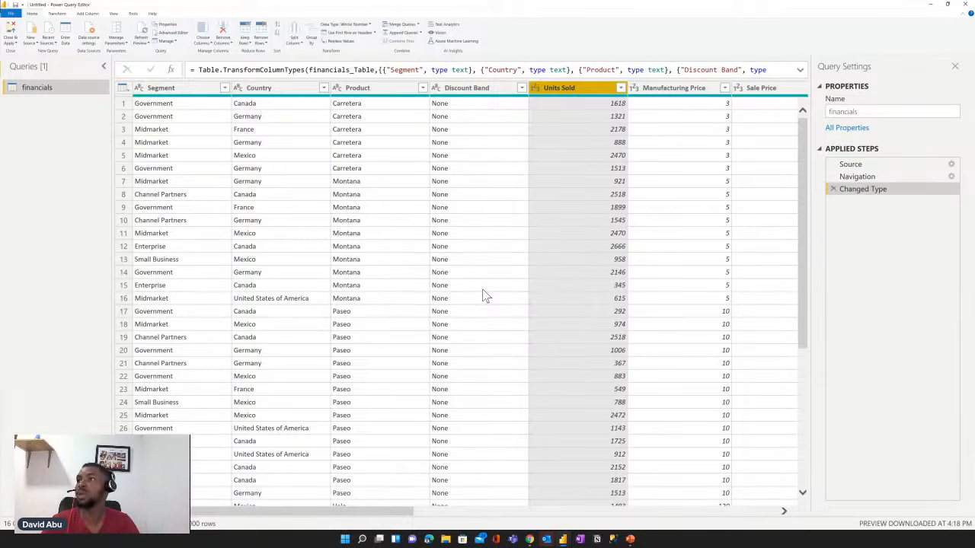
# - Change the Sale Price column's data type to Fixed decimal number, replacing the current type conversion
pyautogui.click(690, 92)
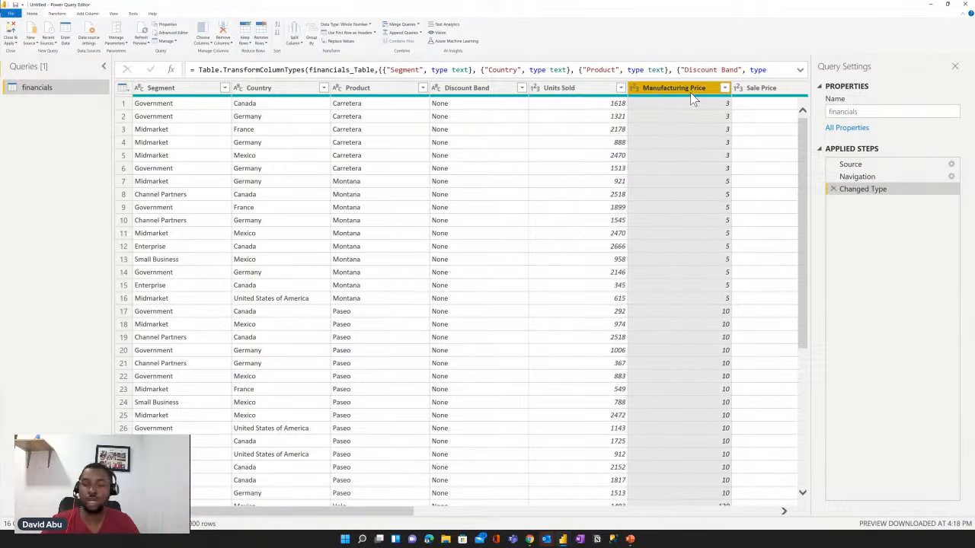
pyautogui.press('Right')
pyautogui.press('Right')
pyautogui.press('Right')
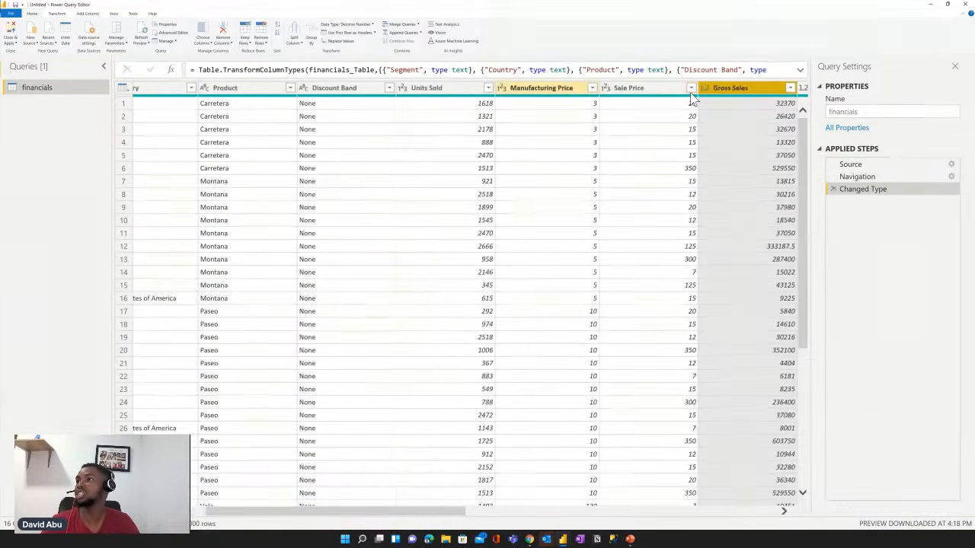
pyautogui.click(507, 91)
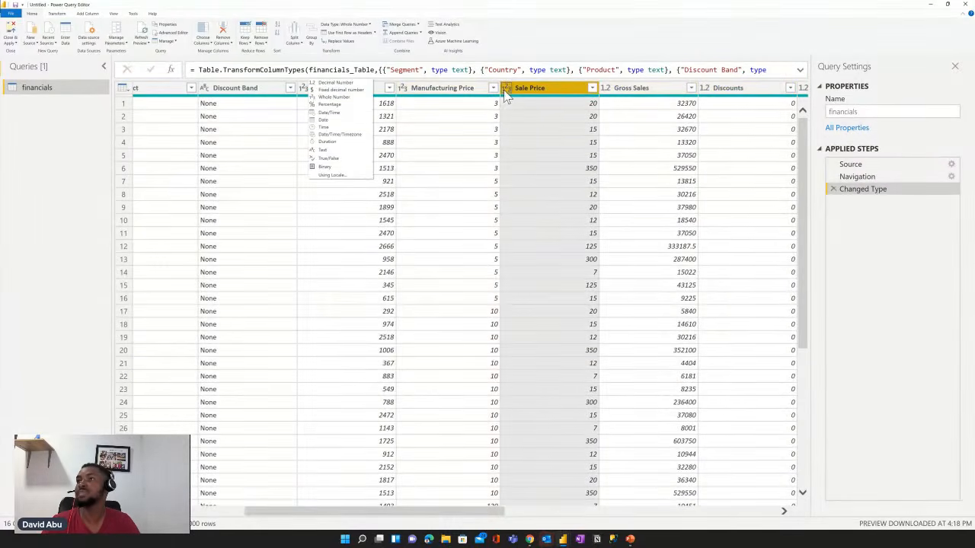
pyautogui.click(343, 97)
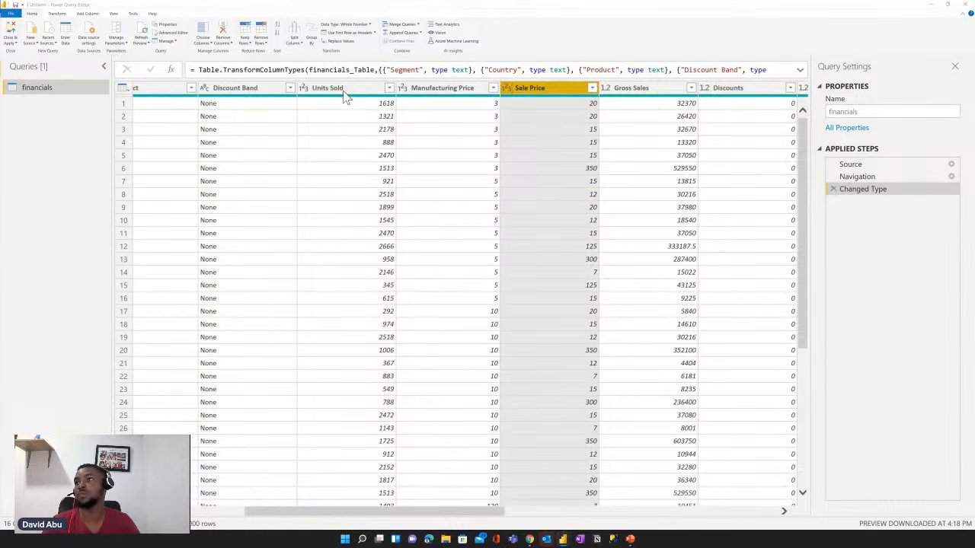
pyautogui.click(480, 289)
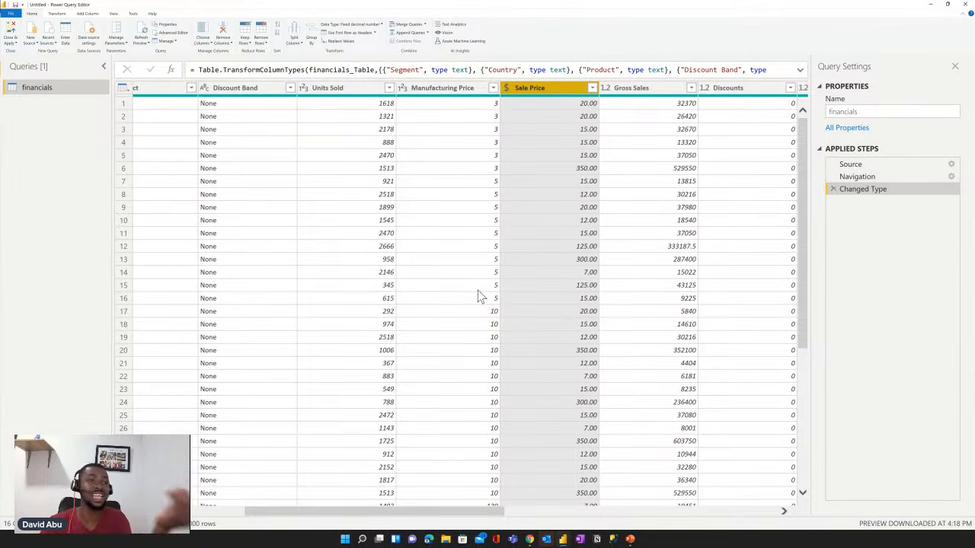
# - Change the Gross Sales column's data type to Fixed decimal number, replacing the current type conversion
pyautogui.click(606, 89)
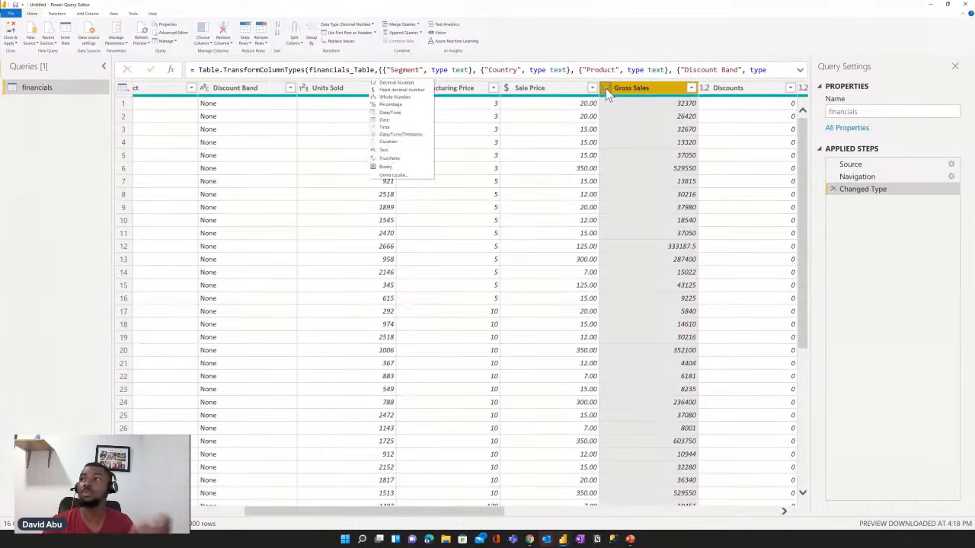
pyautogui.click(396, 90)
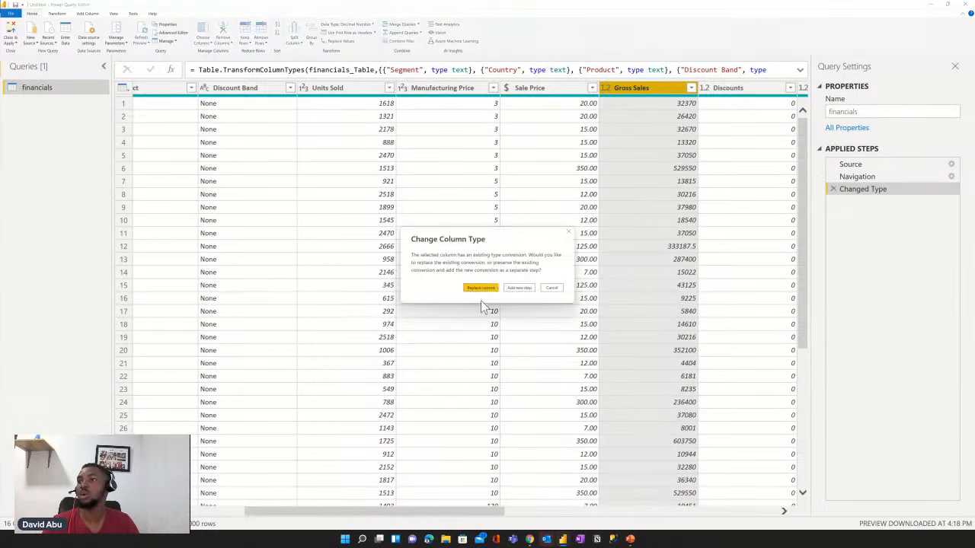
pyautogui.click(480, 289)
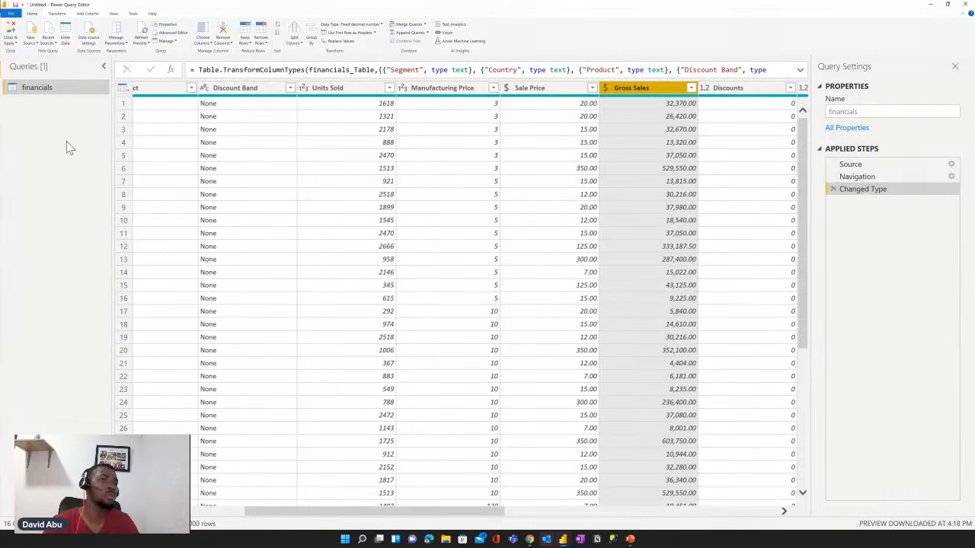
# - Close the query editor applying the changes, and expand the report filters and the financials field list
pyautogui.click(14, 35)
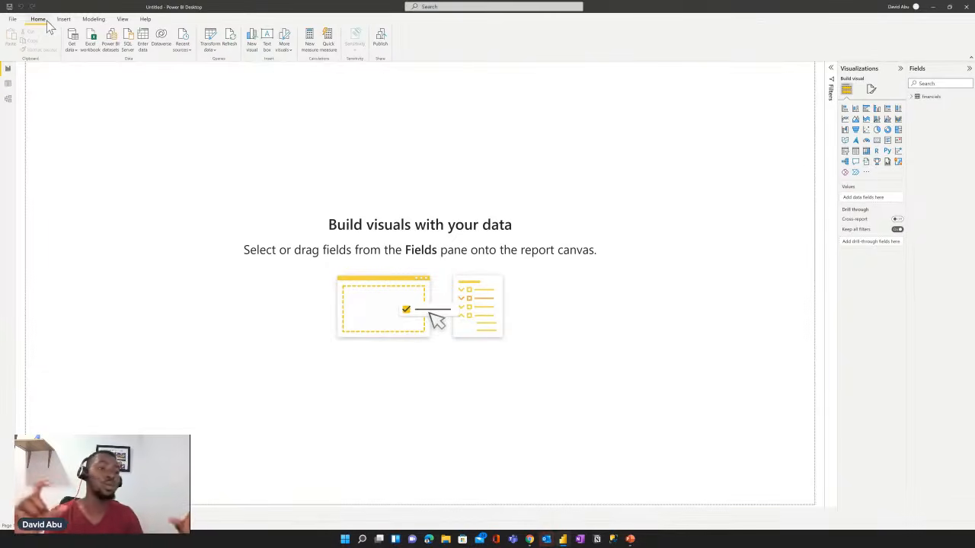
pyautogui.click(832, 69)
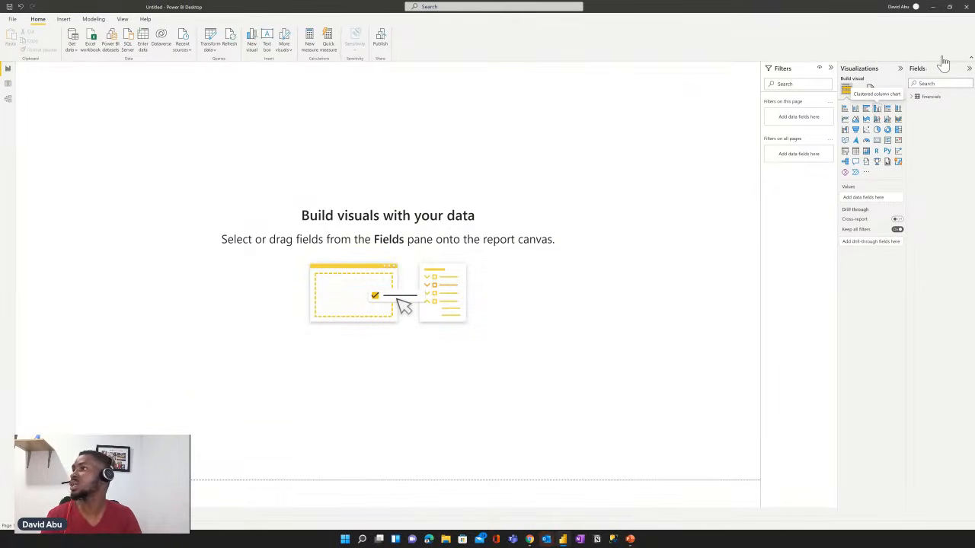
pyautogui.click(912, 99)
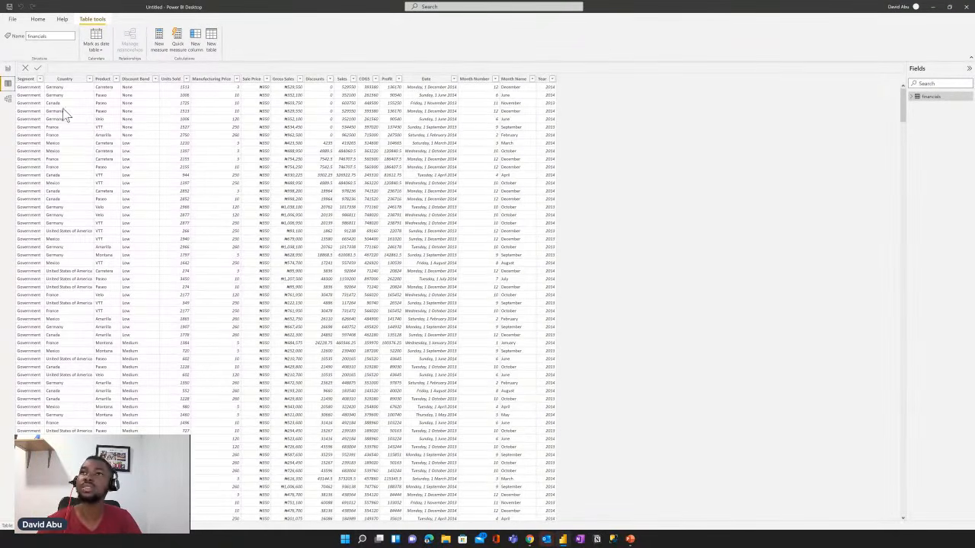
# - Build a clustered bar chart of Sale Price by Product on the report canvas and enlarge it
pyautogui.click(6, 74)
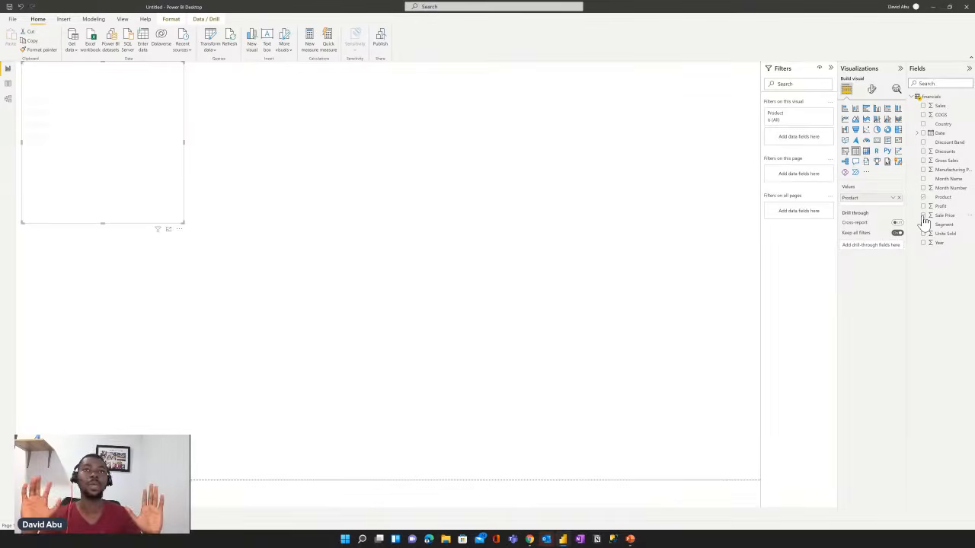
pyautogui.click(923, 216)
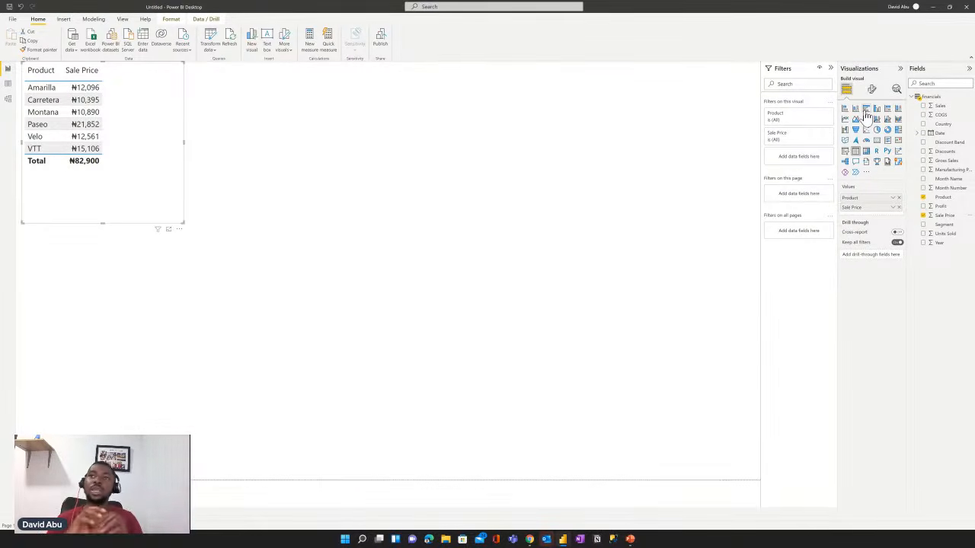
pyautogui.click(866, 111)
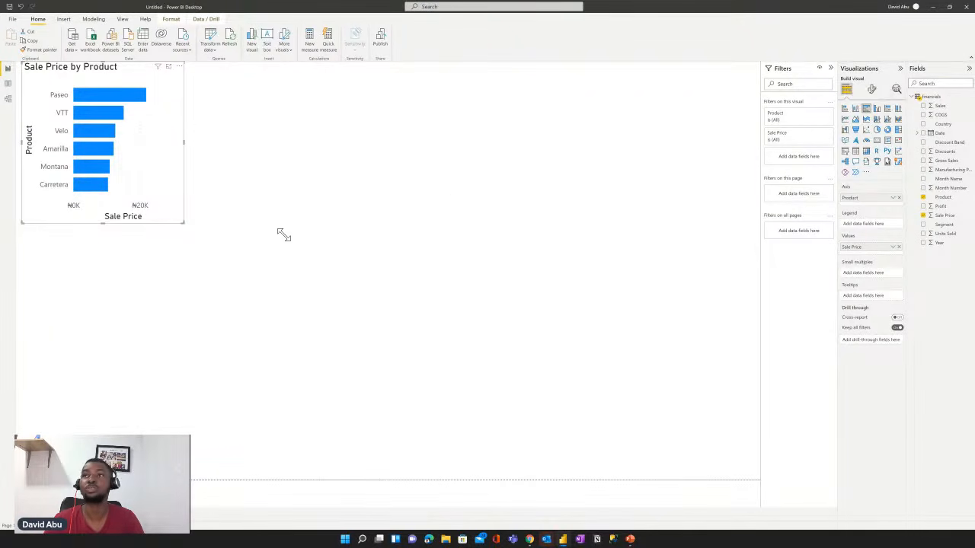
pyautogui.moveTo(283, 234); pyautogui.dragTo(286, 240)
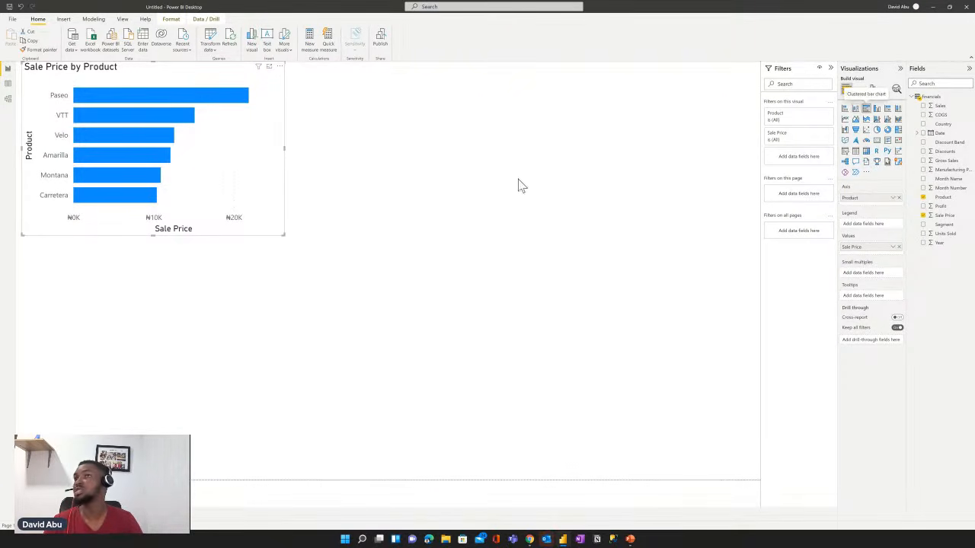
# - Switch the Sale Price by Product visual to a stacked column chart and make it smaller
pyautogui.click(855, 109)
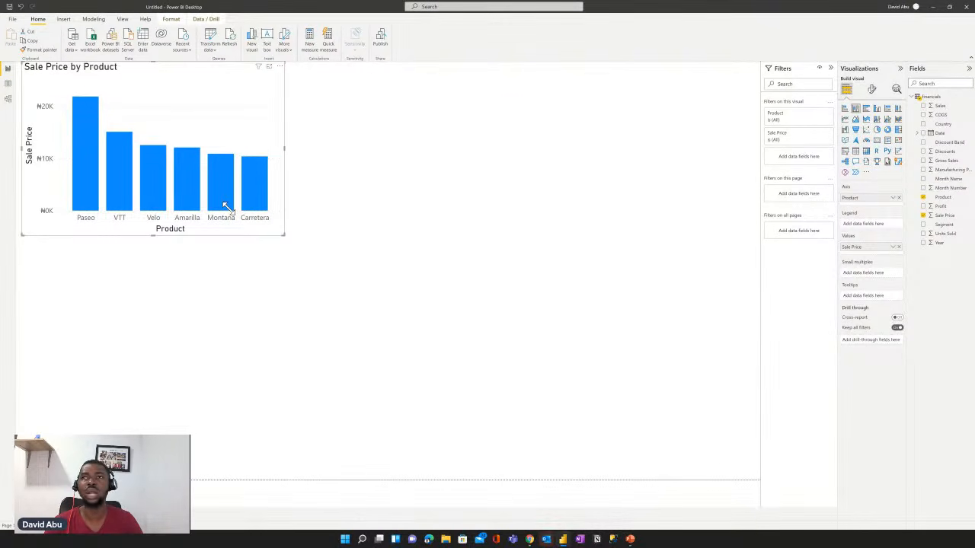
pyautogui.moveTo(211, 208); pyautogui.dragTo(211, 213)
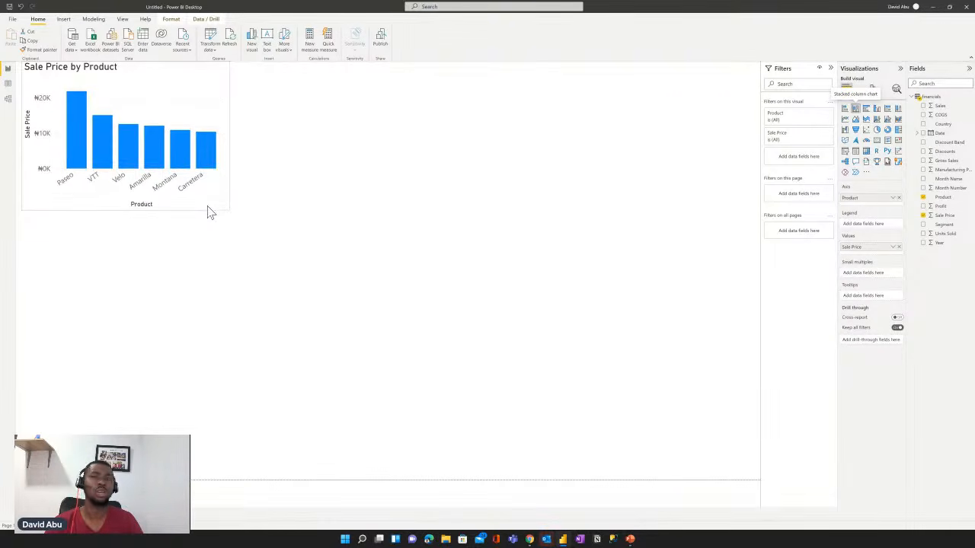
pyautogui.moveTo(217, 207); pyautogui.dragTo(208, 203)
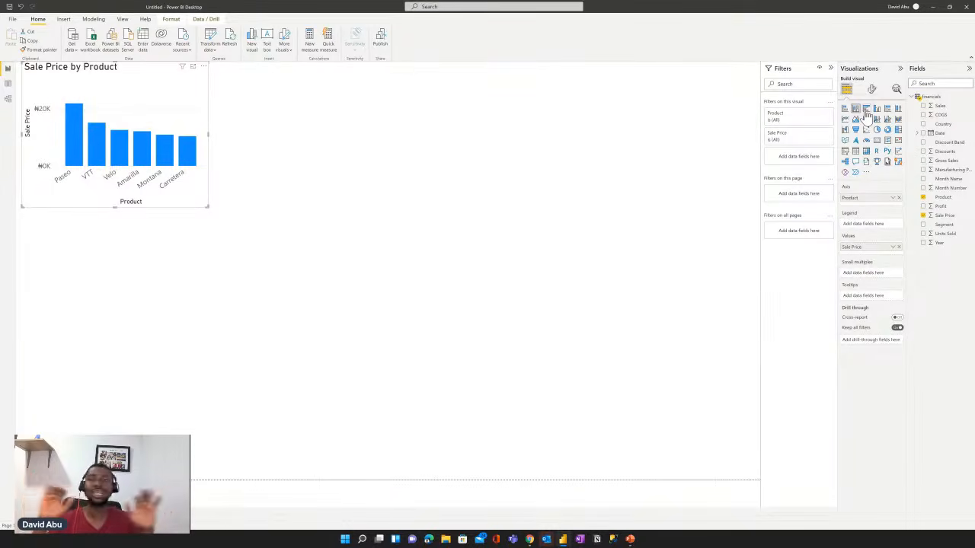
# - Change the Sale Price by Product visual back to a clustered bar chart and turn on its data labels
pyautogui.click(866, 111)
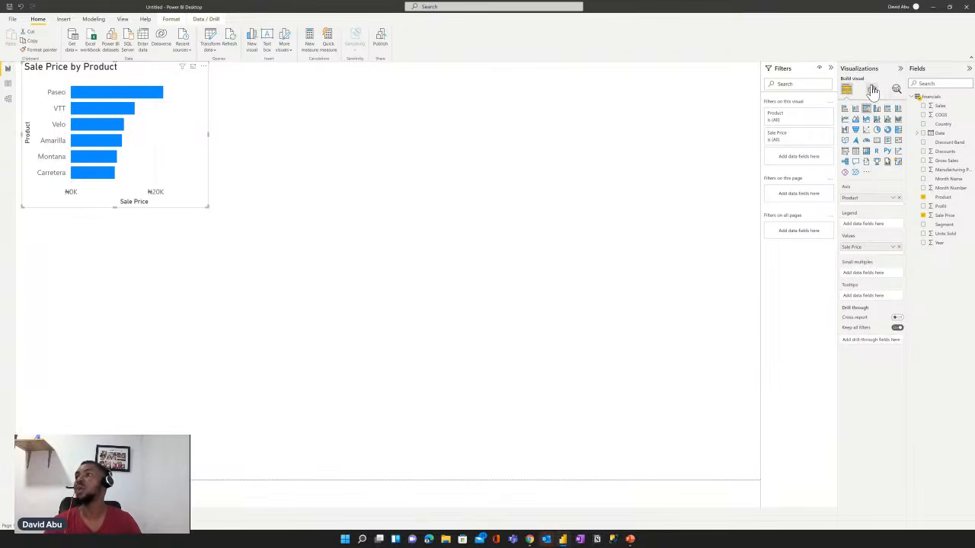
pyautogui.click(872, 90)
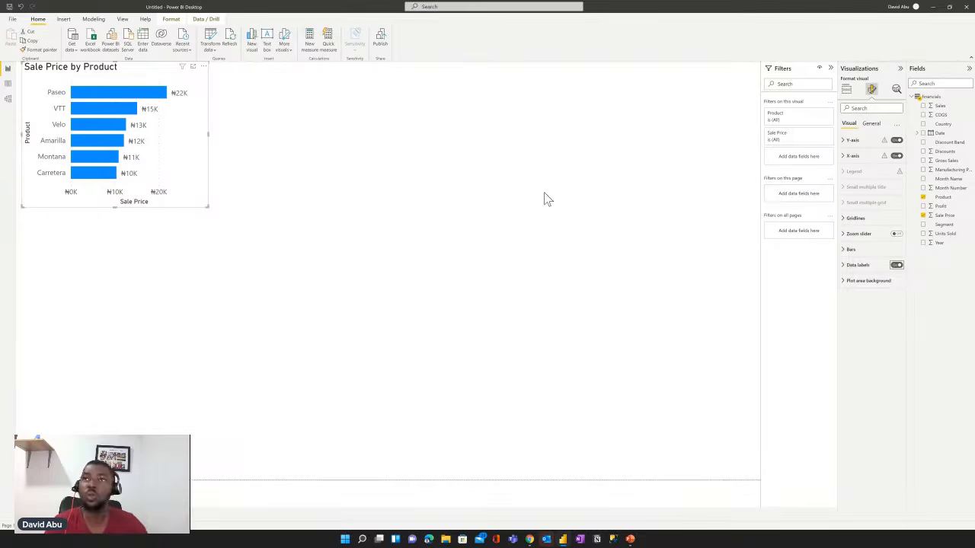
pyautogui.click(320, 229)
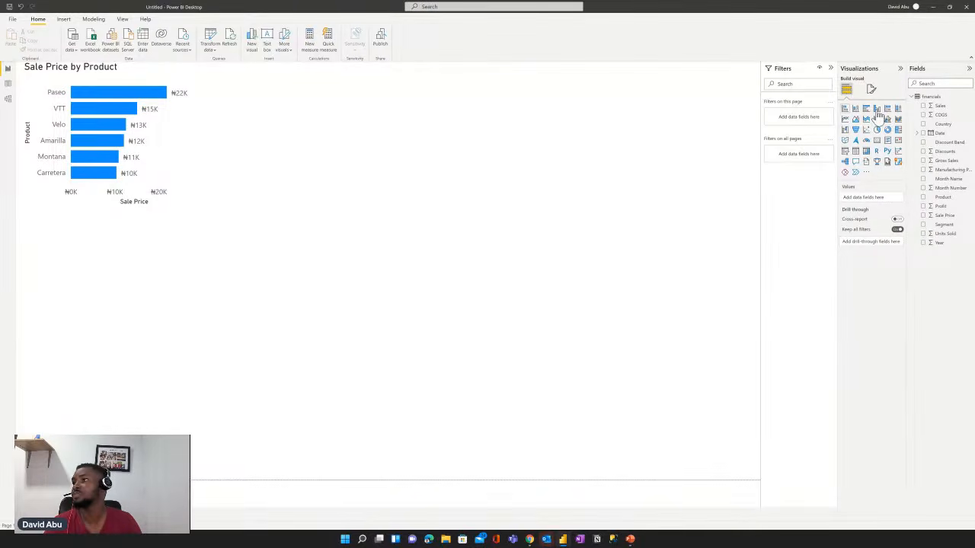
# - Create a clustered column chart of Gross Sales by Country below the product chart, and enlarge it
pyautogui.click(924, 234)
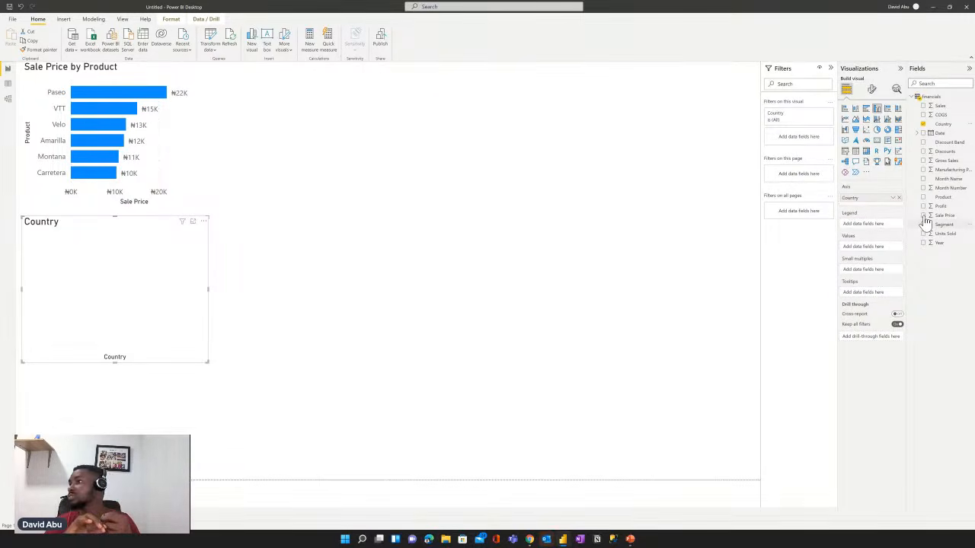
pyautogui.click(923, 217)
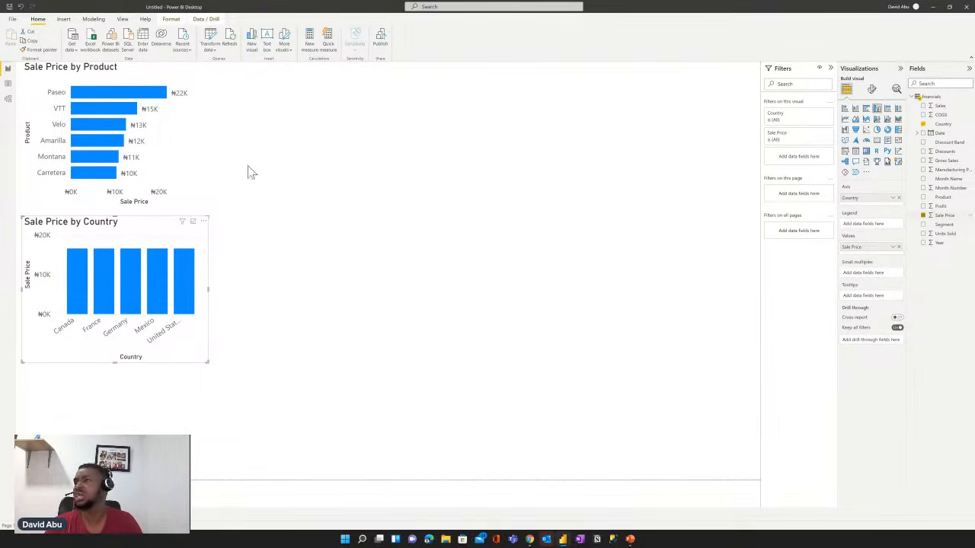
pyautogui.click(923, 162)
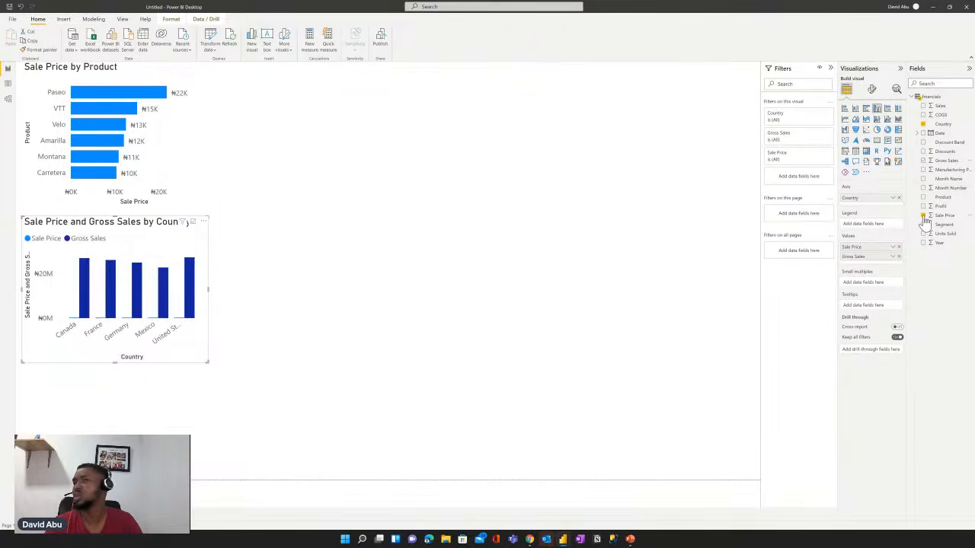
pyautogui.click(923, 216)
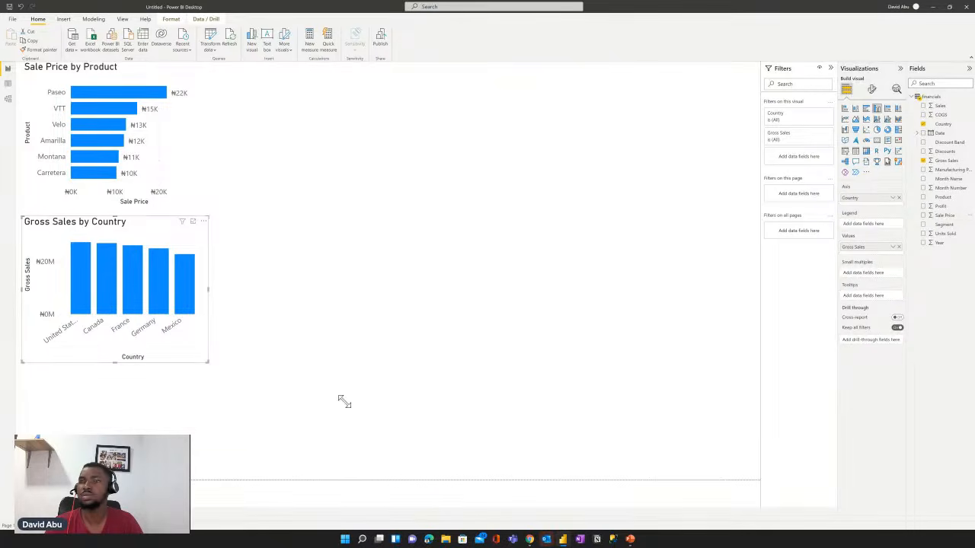
pyautogui.moveTo(345, 402); pyautogui.dragTo(364, 417)
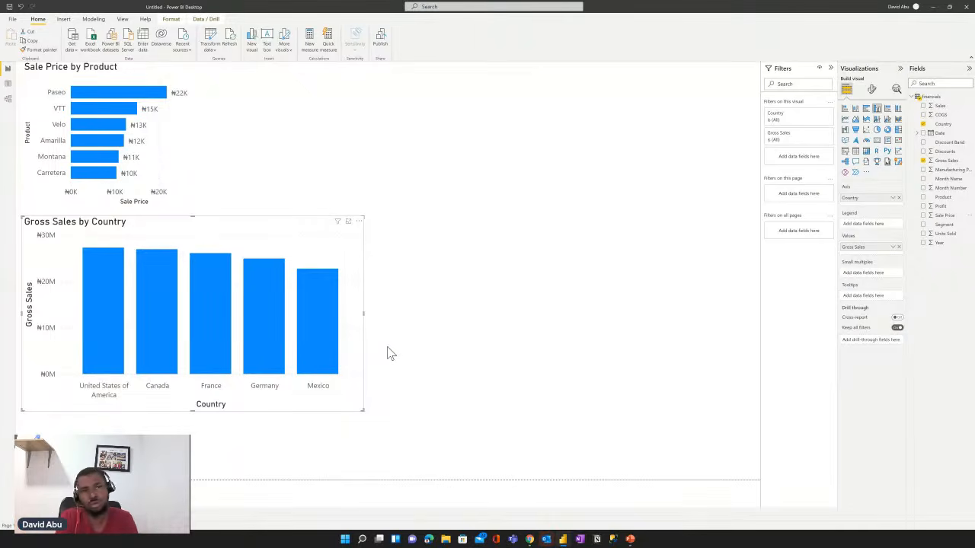
# - Add Units Sold to the country chart and show it as the line of a line and stacked column chart
pyautogui.click(923, 235)
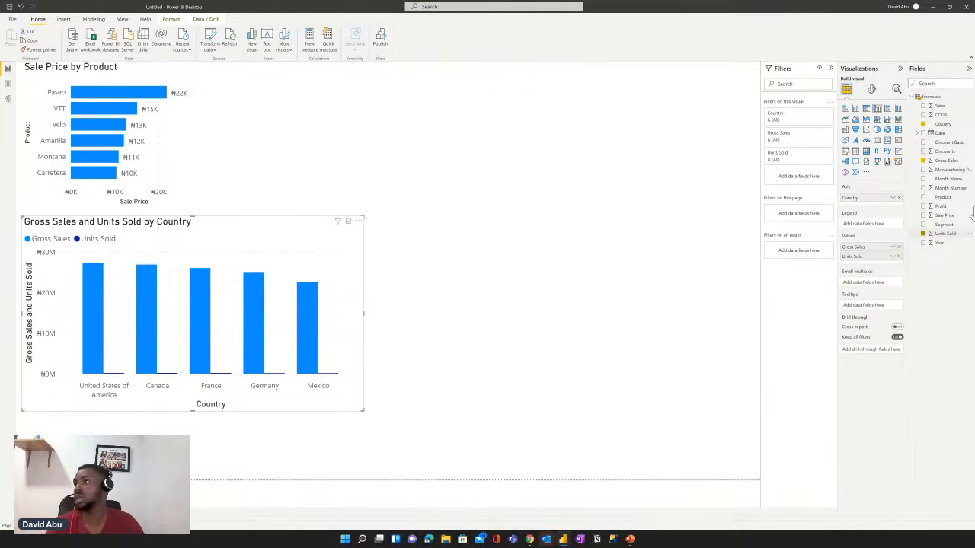
pyautogui.click(877, 122)
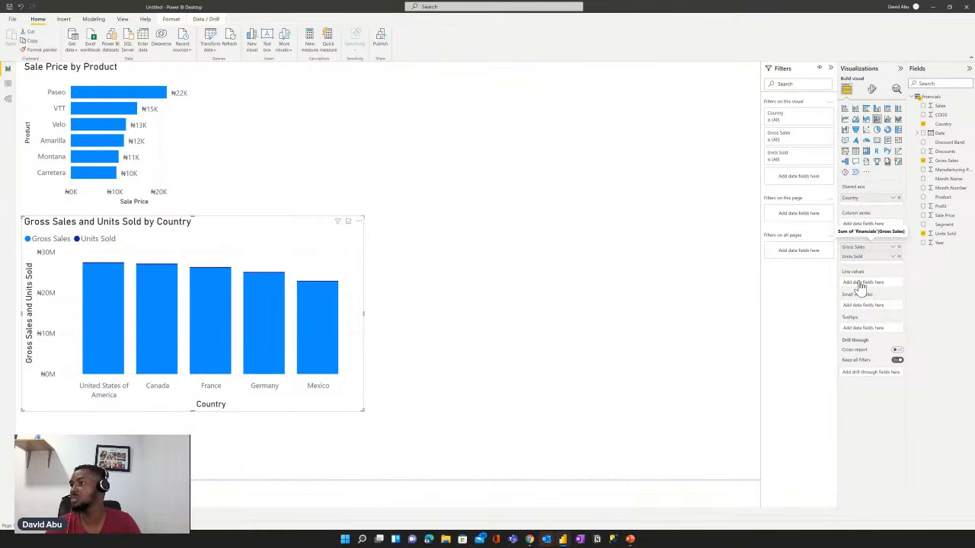
pyautogui.moveTo(858, 258); pyautogui.dragTo(858, 280)
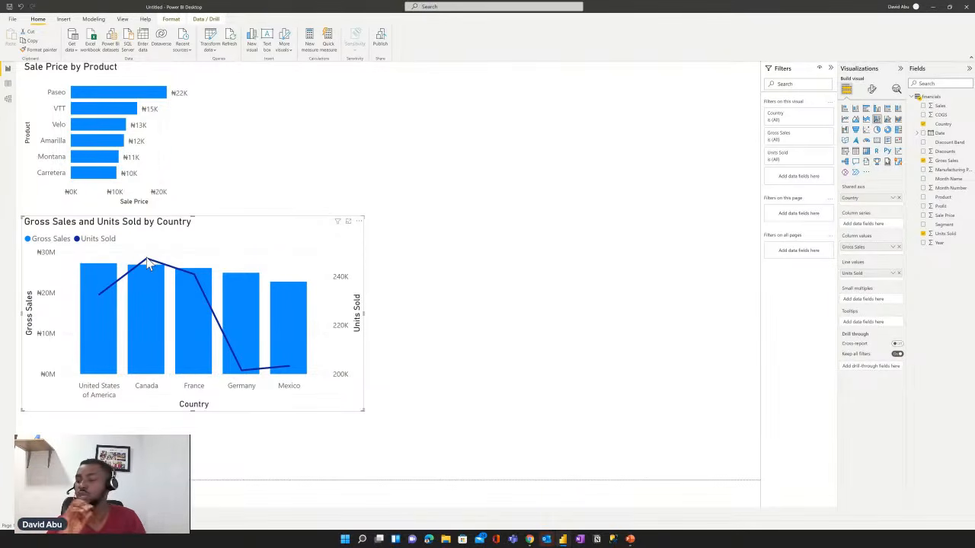
# - Analyze where the distribution of Units Sold by Country is different, and review the suggested filters
pyautogui.moveTo(148, 262)
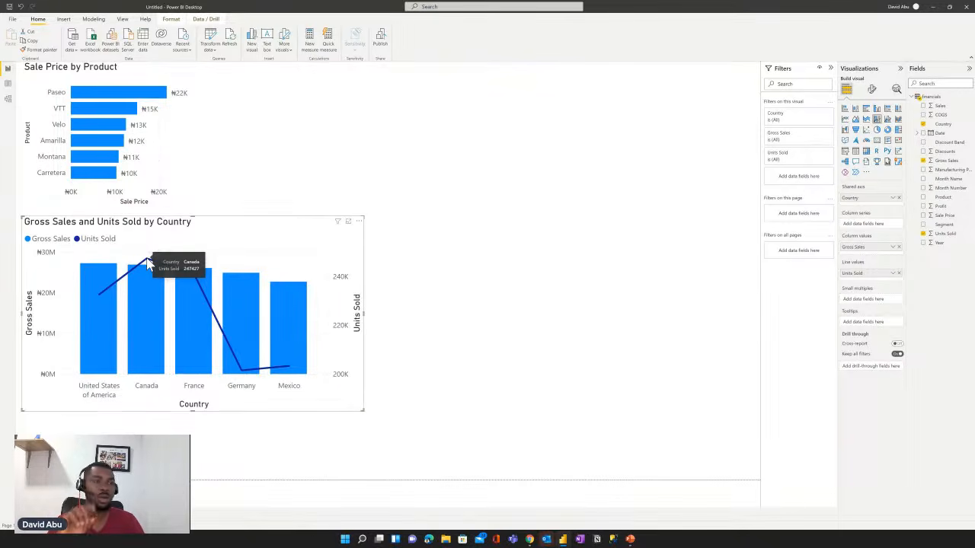
pyautogui.rightClick(147, 262)
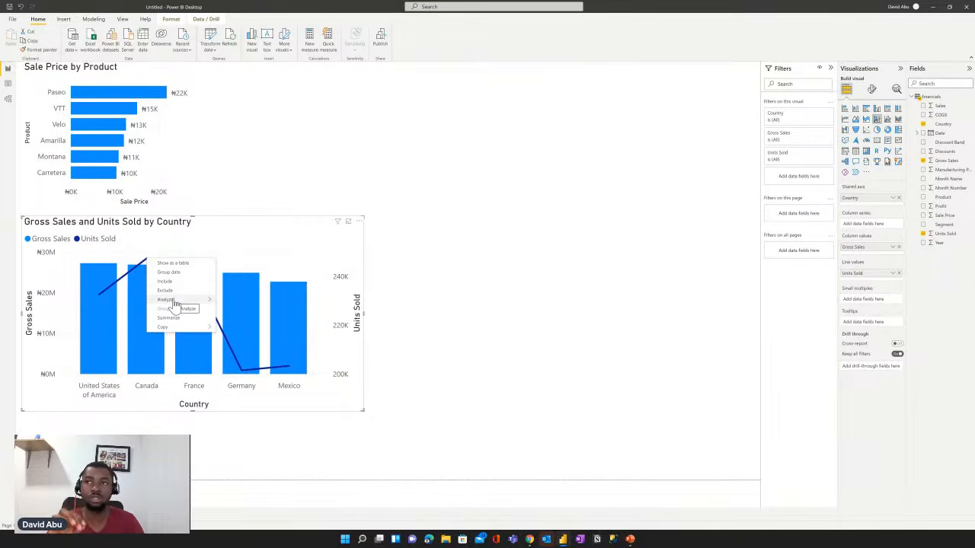
pyautogui.moveTo(175, 303)
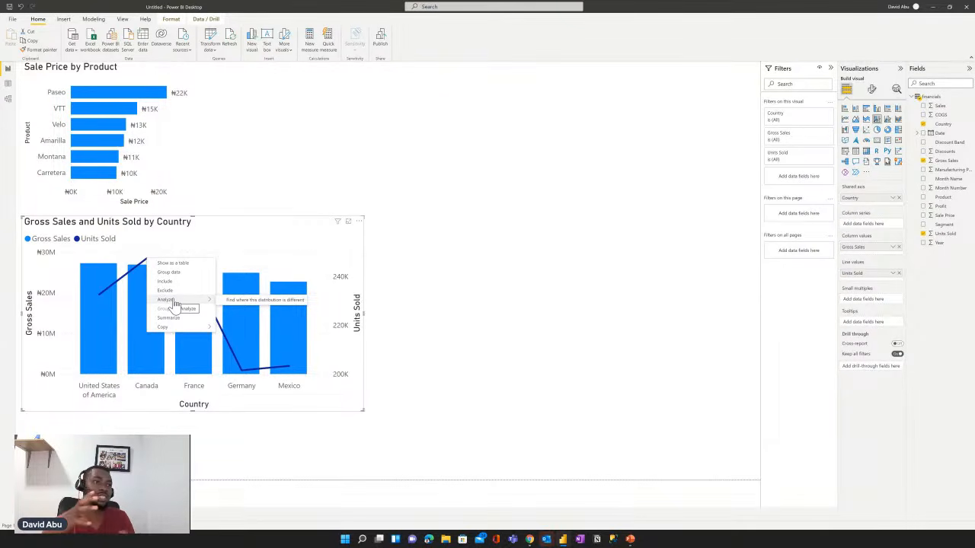
pyautogui.click(252, 301)
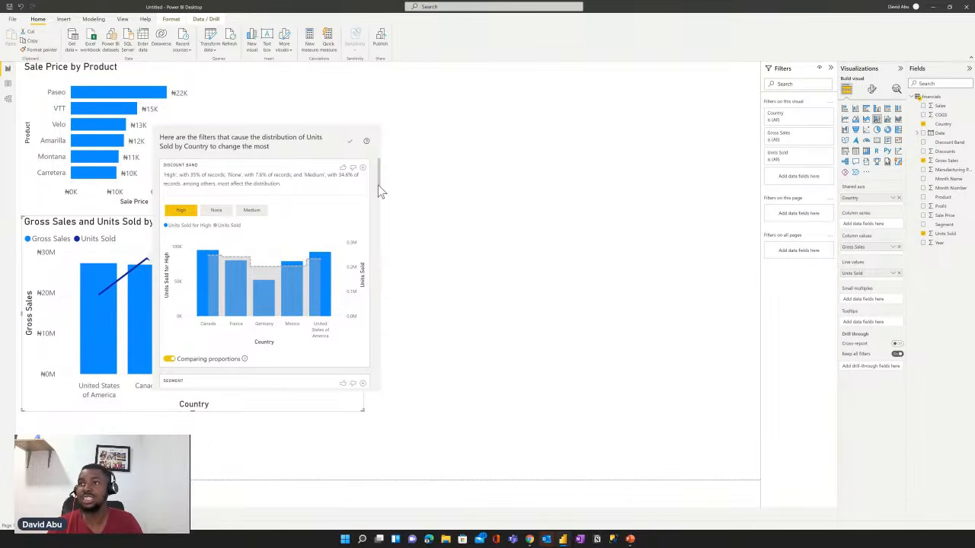
pyautogui.scroll(-1, 381, 236)
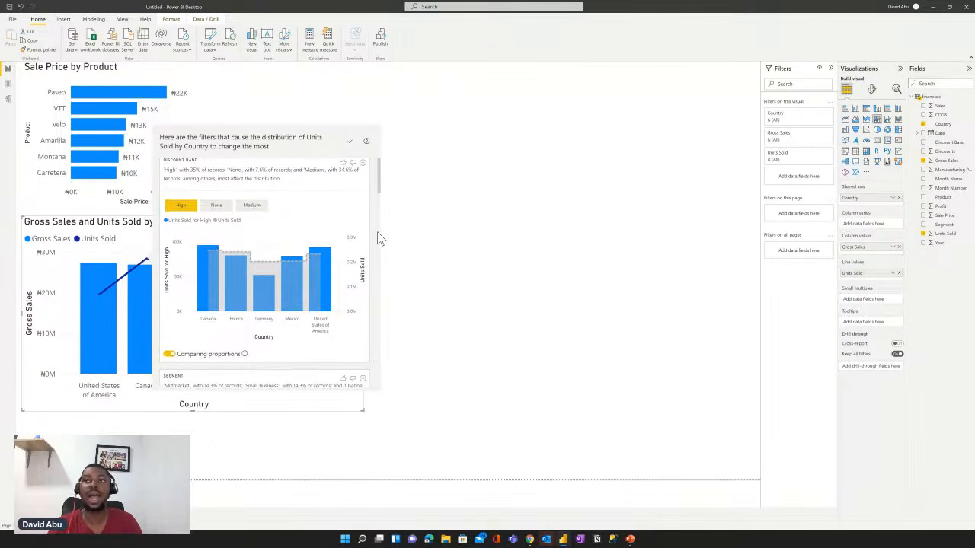
pyautogui.scroll(-3, 380, 239)
pyautogui.scroll(-3, 381, 239)
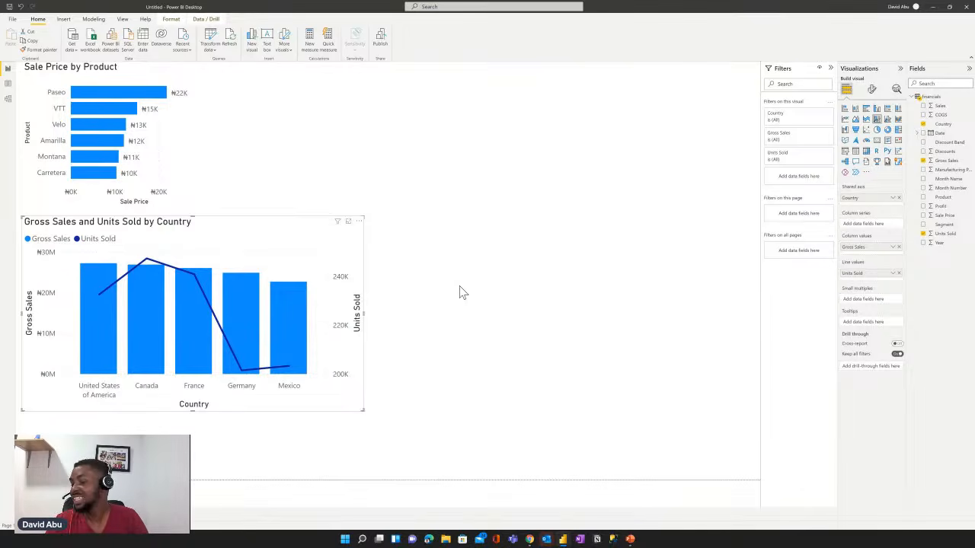
# - Create a new table visual listing Gross Sales by Month Name in the empty area of the report page
pyautogui.click(501, 298)
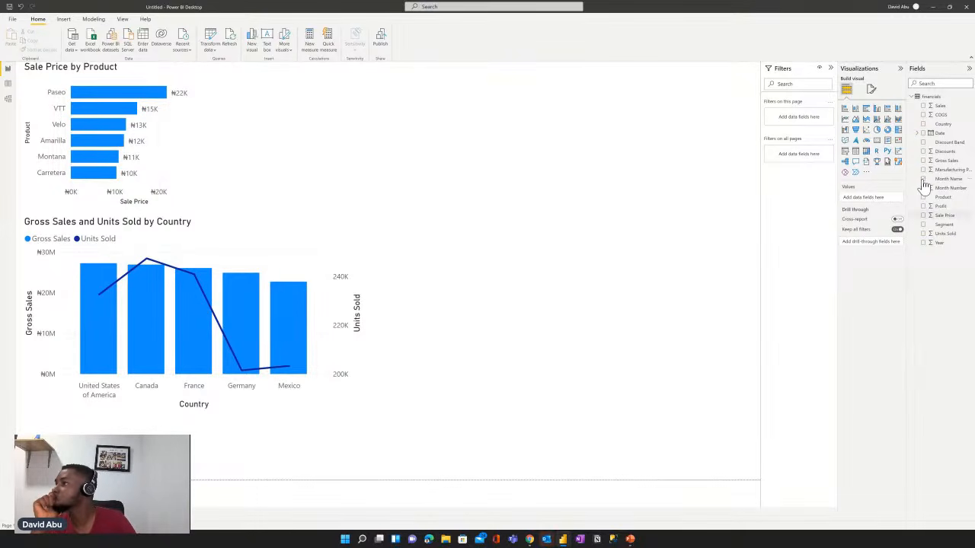
pyautogui.click(923, 179)
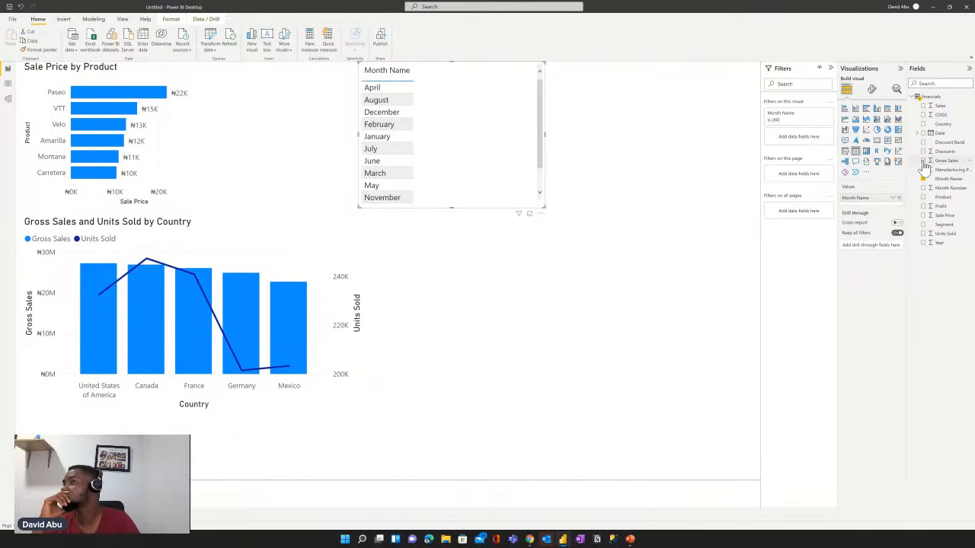
pyautogui.click(923, 162)
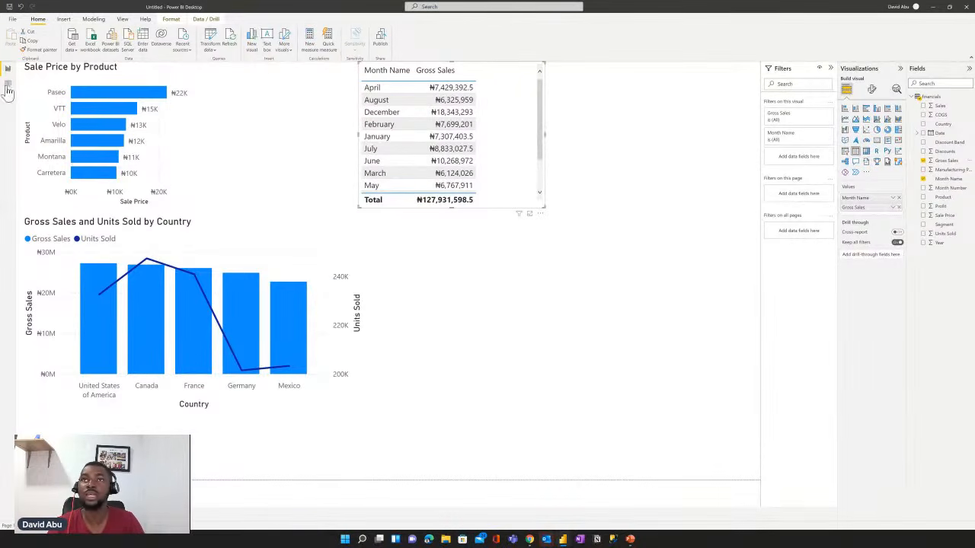
# - Sort the Month Name column by Month Number in the data table, and return to the report
pyautogui.click(8, 91)
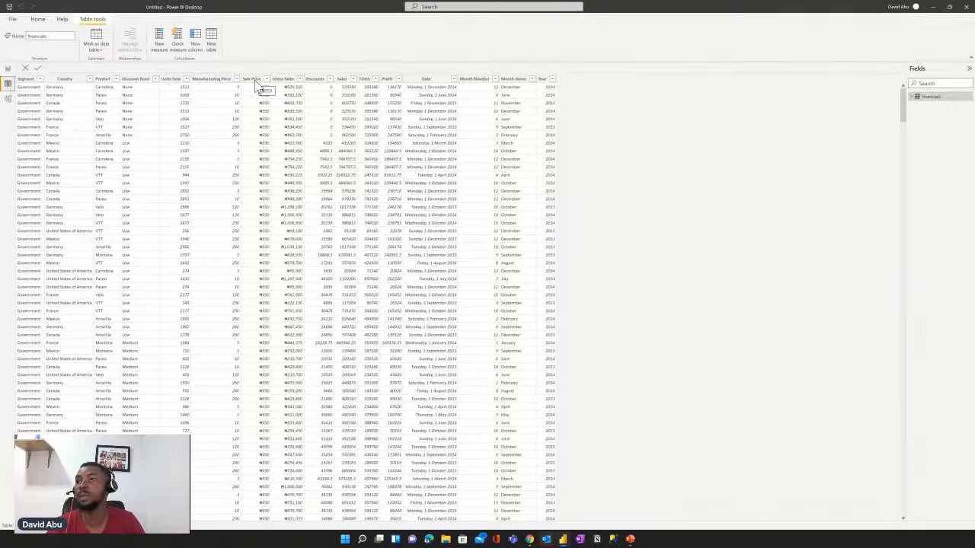
pyautogui.click(517, 80)
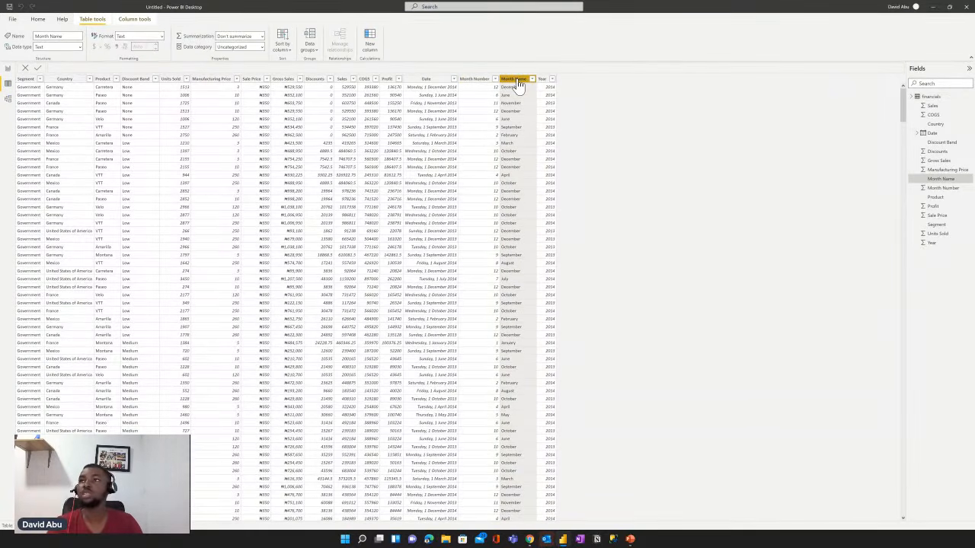
pyautogui.click(288, 50)
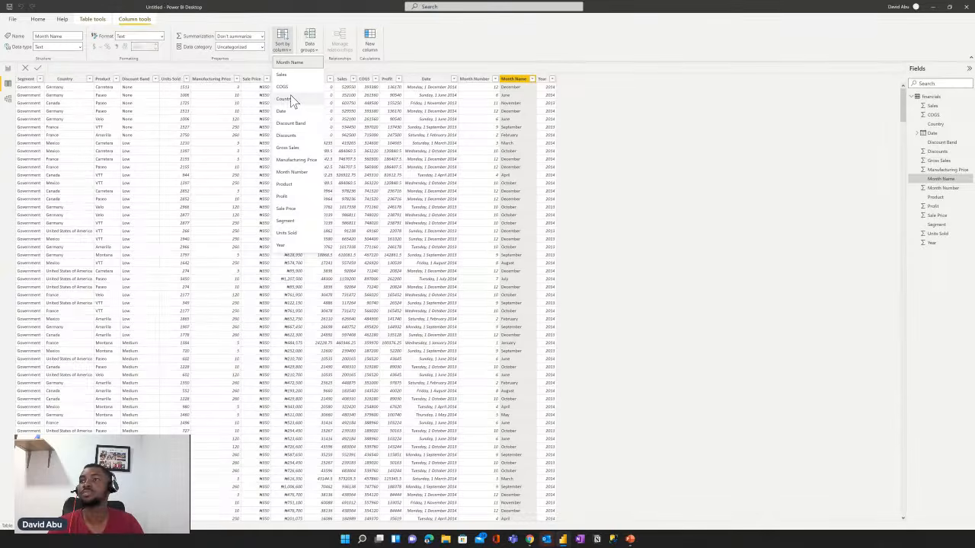
pyautogui.click(298, 177)
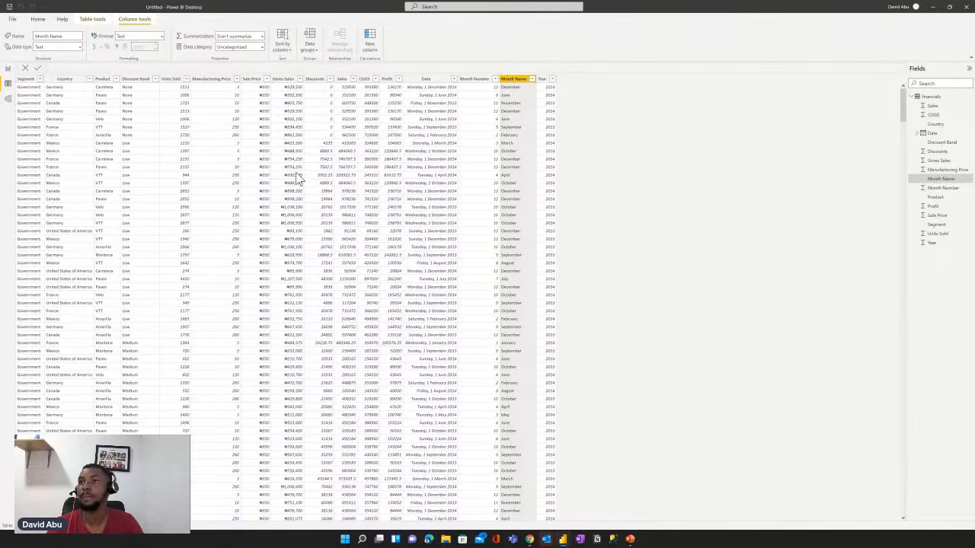
pyautogui.click(8, 72)
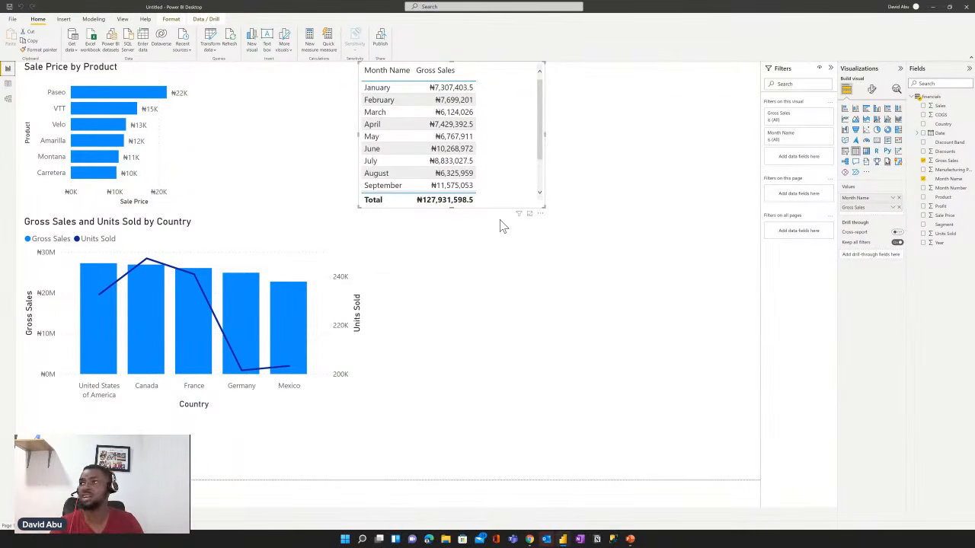
# - Change the monthly Gross Sales table to a line chart, enlarge it, and place it beside the country chart
pyautogui.click(844, 122)
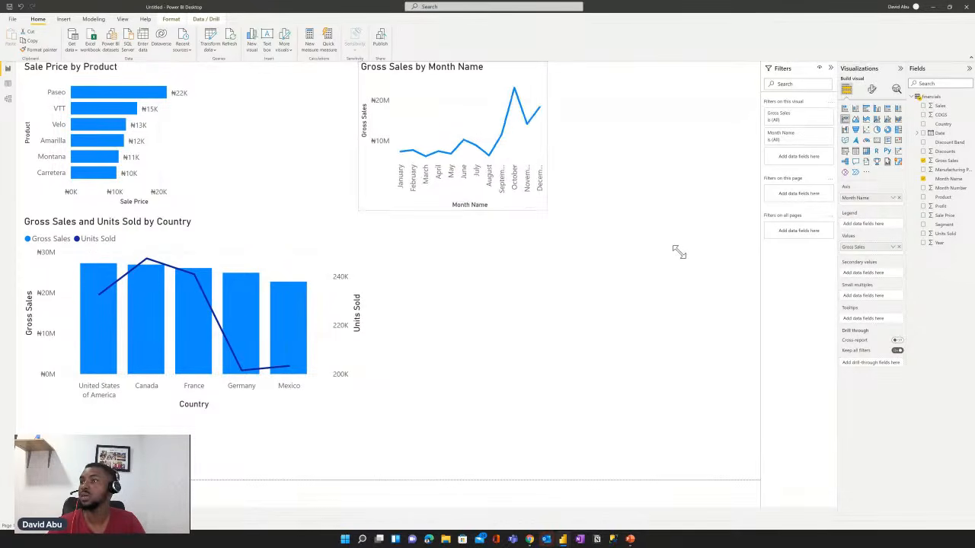
pyautogui.moveTo(678, 252); pyautogui.dragTo(699, 251)
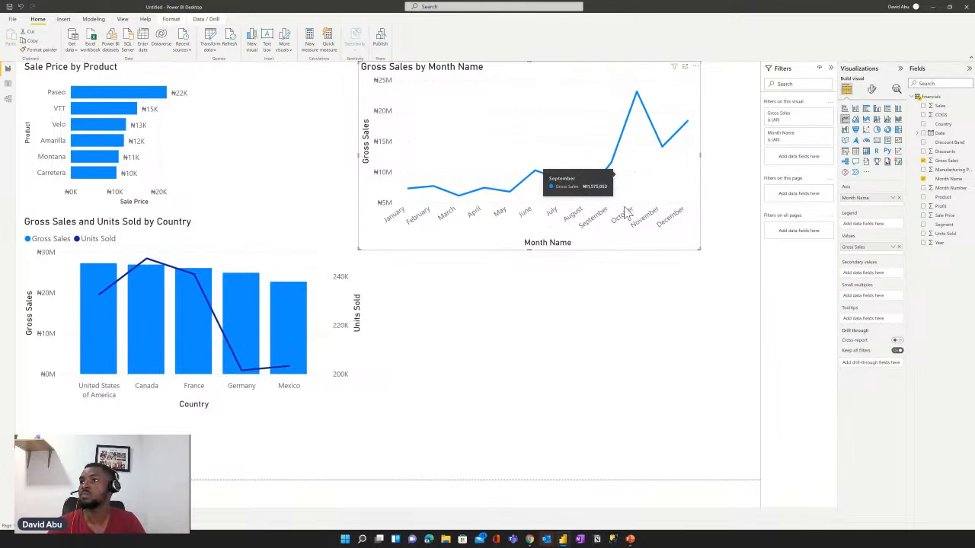
pyautogui.moveTo(624, 212); pyautogui.dragTo(627, 269)
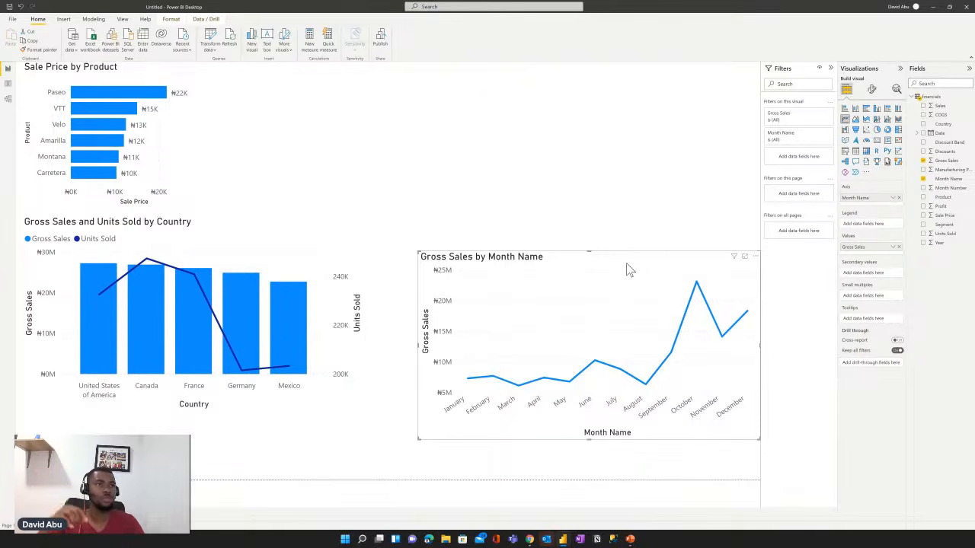
# - Add a Year slicer above the monthly line chart and show its values as a list
pyautogui.click(628, 77)
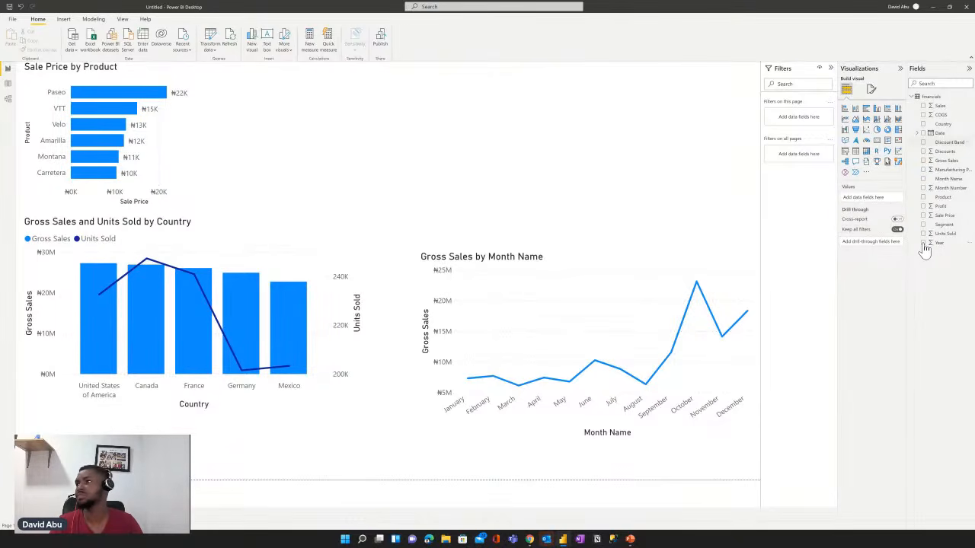
pyautogui.moveTo(924, 250); pyautogui.dragTo(667, 149)
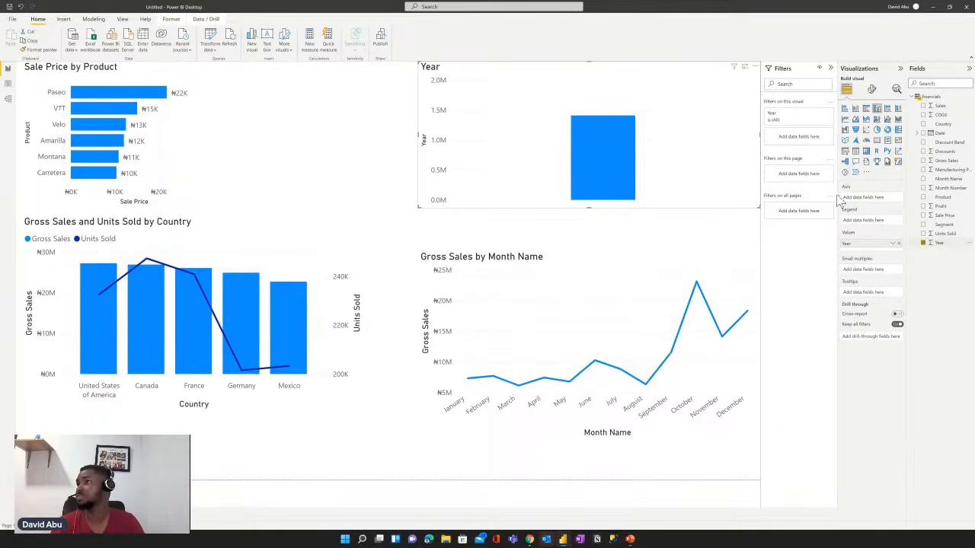
pyautogui.click(844, 153)
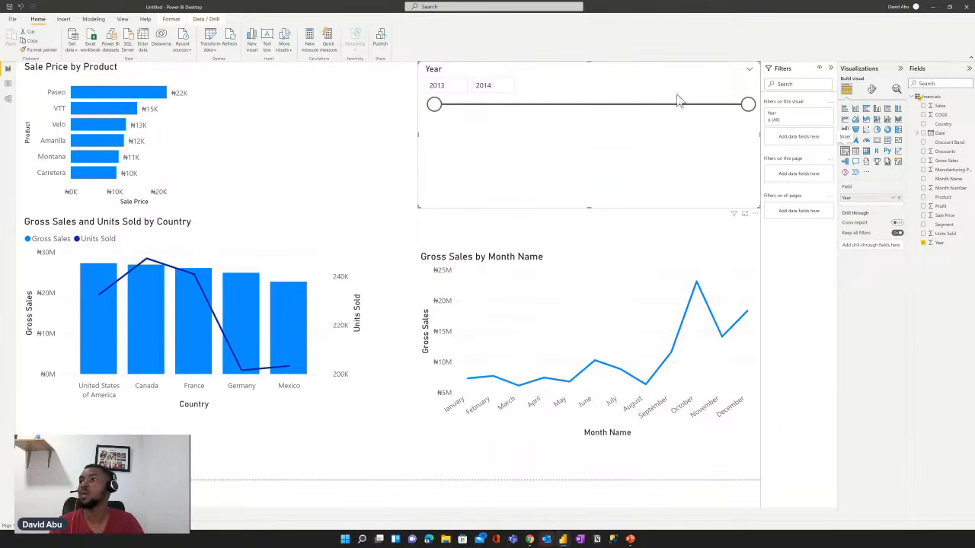
pyautogui.click(750, 73)
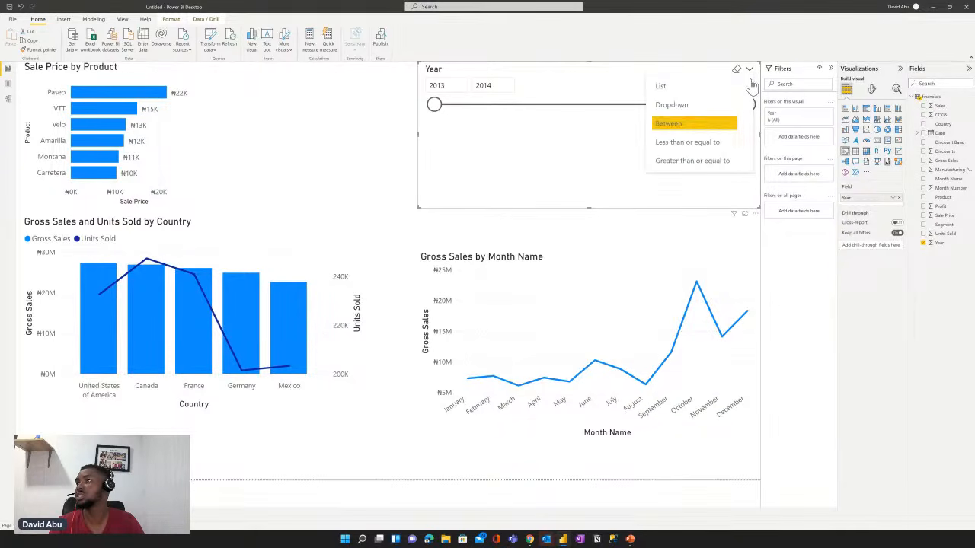
pyautogui.click(676, 88)
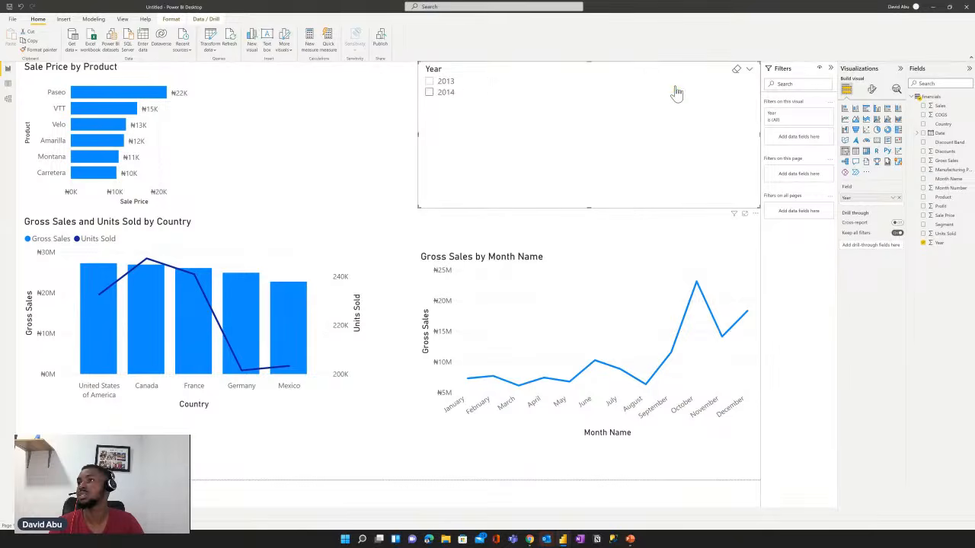
# - Filter the report to 2013 with the Year slicer, and switch the selection to 2014
pyautogui.click(429, 82)
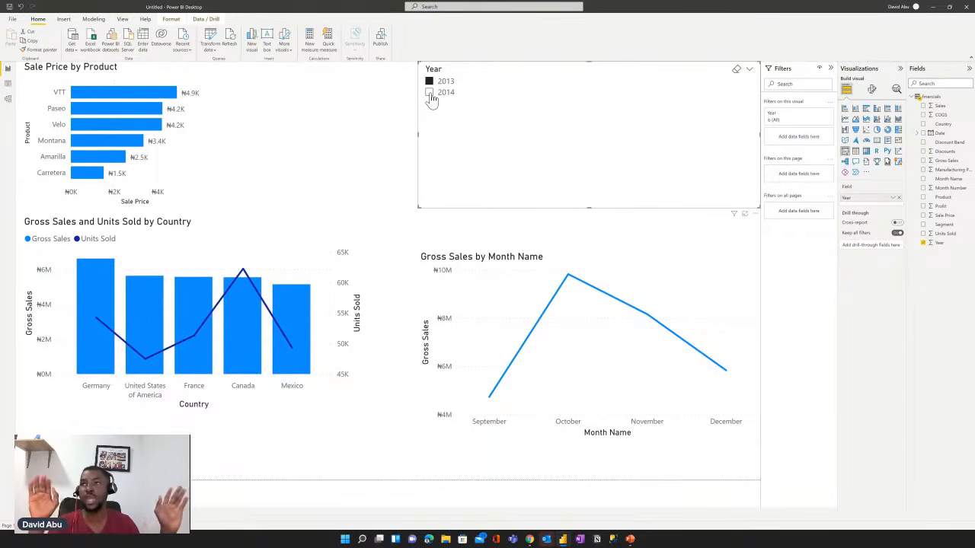
pyautogui.click(430, 98)
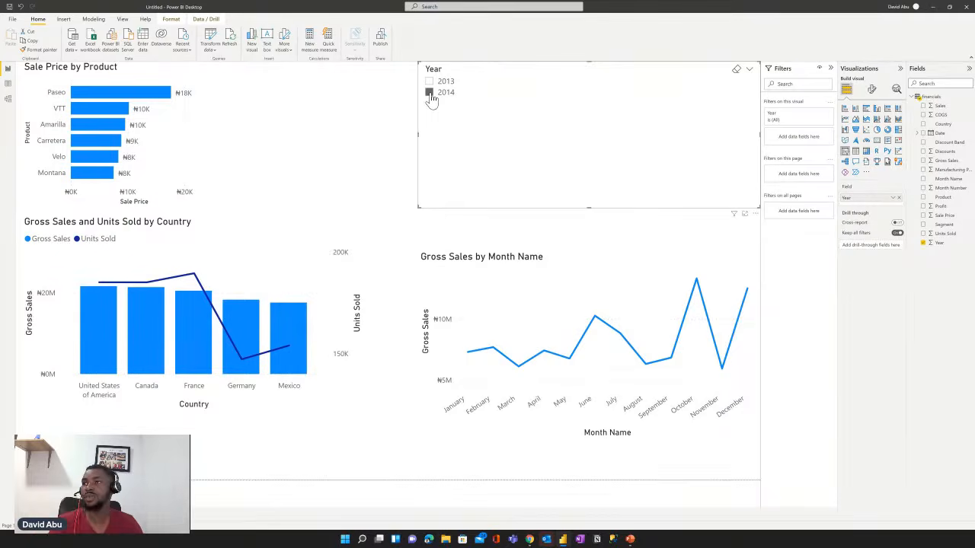
pyautogui.click(430, 93)
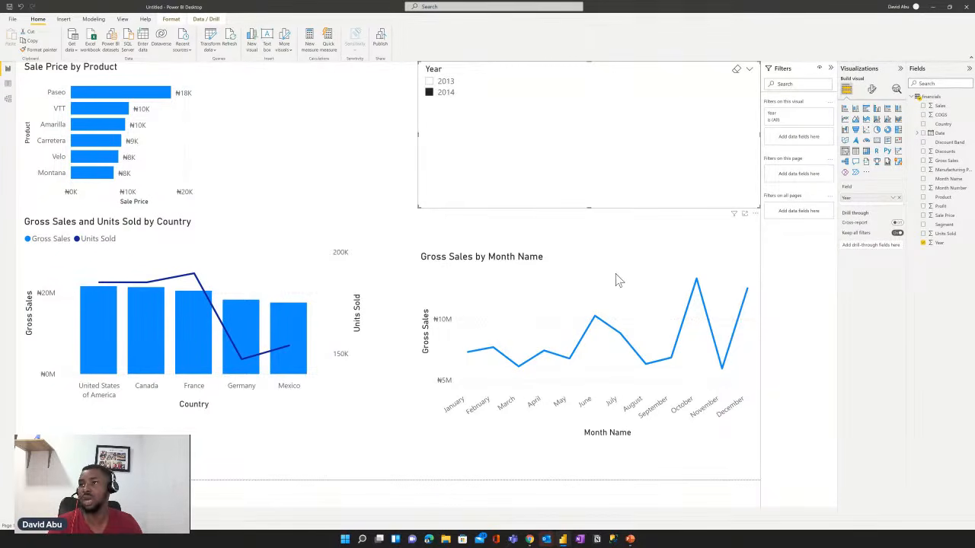
# - Add Units Sold to the monthly Gross Sales line chart as a secondary value
pyautogui.click(618, 279)
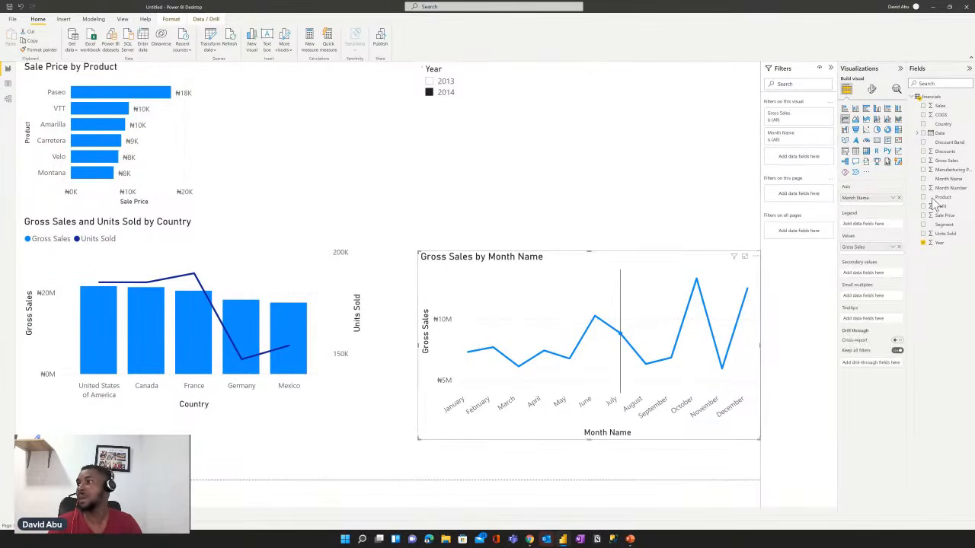
pyautogui.click(923, 236)
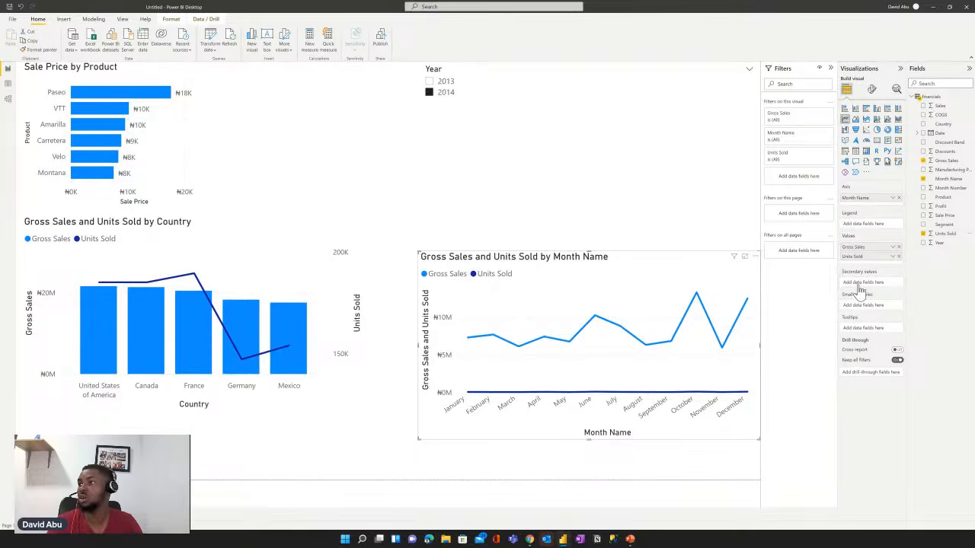
pyautogui.moveTo(853, 257); pyautogui.dragTo(861, 290)
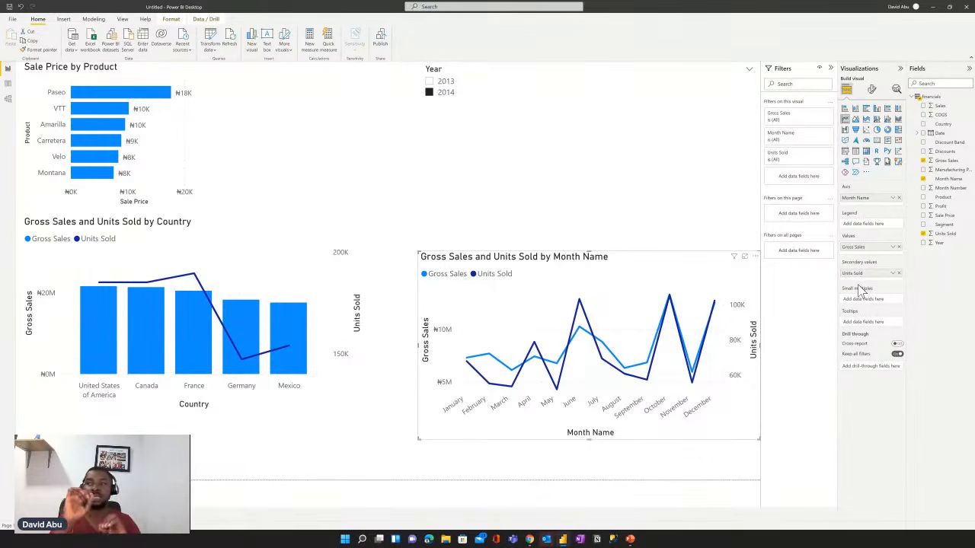
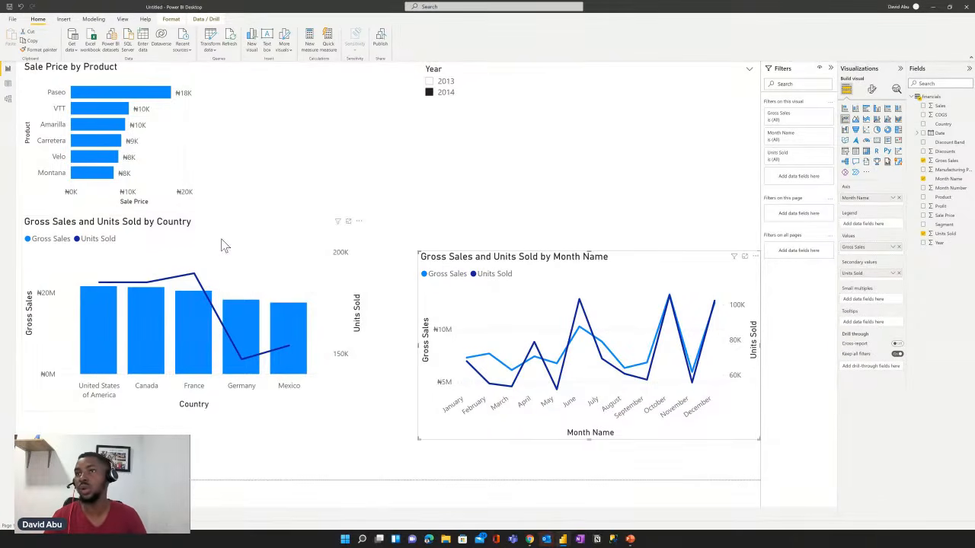
# - Move the country combo chart and the monthly line chart down to the bottom edge of the report page, side by side
pyautogui.click(211, 284)
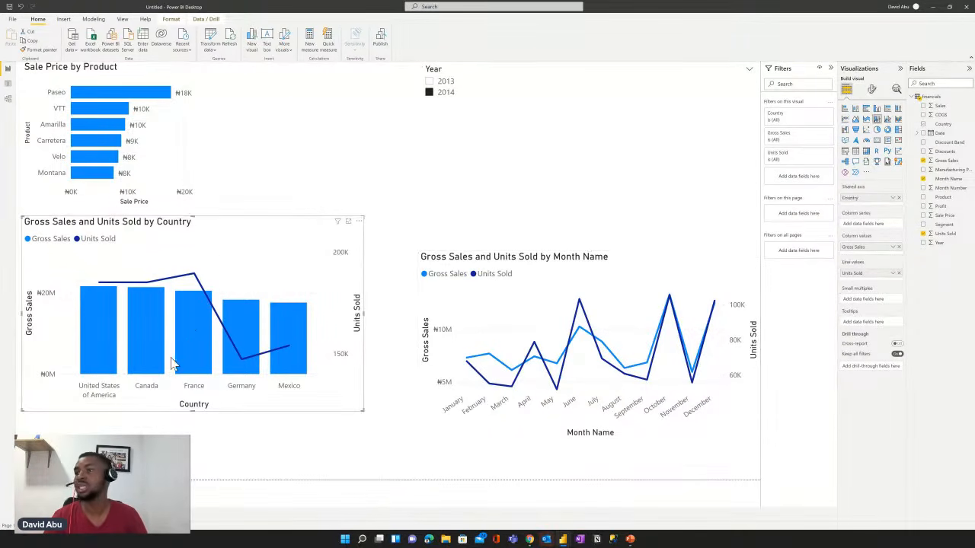
pyautogui.moveTo(211, 284); pyautogui.dragTo(150, 411)
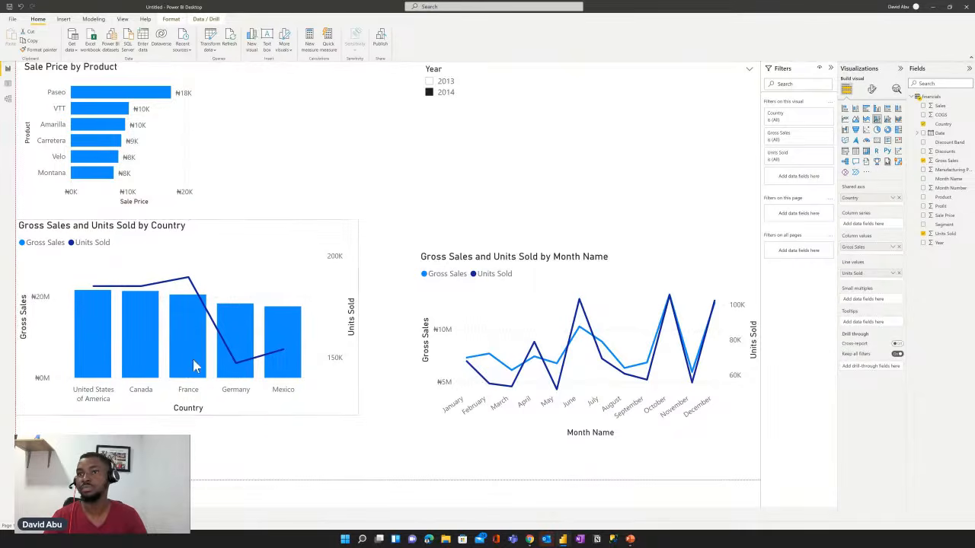
pyautogui.click(473, 273)
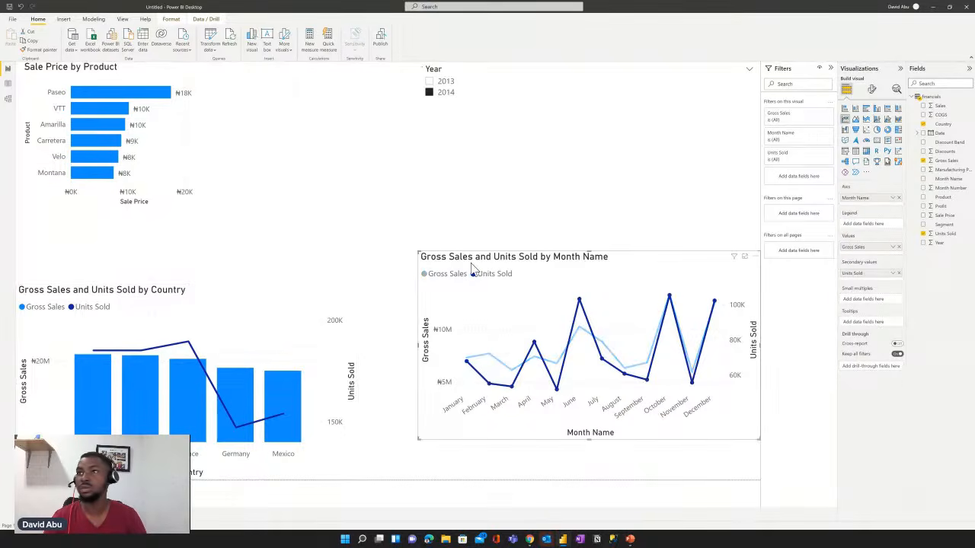
pyautogui.moveTo(452, 299); pyautogui.dragTo(404, 372)
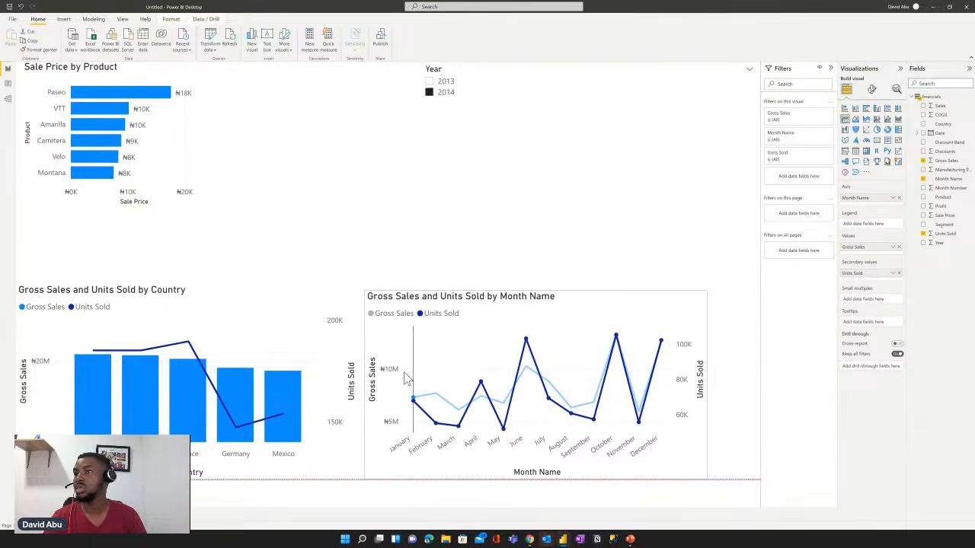
pyautogui.click(654, 202)
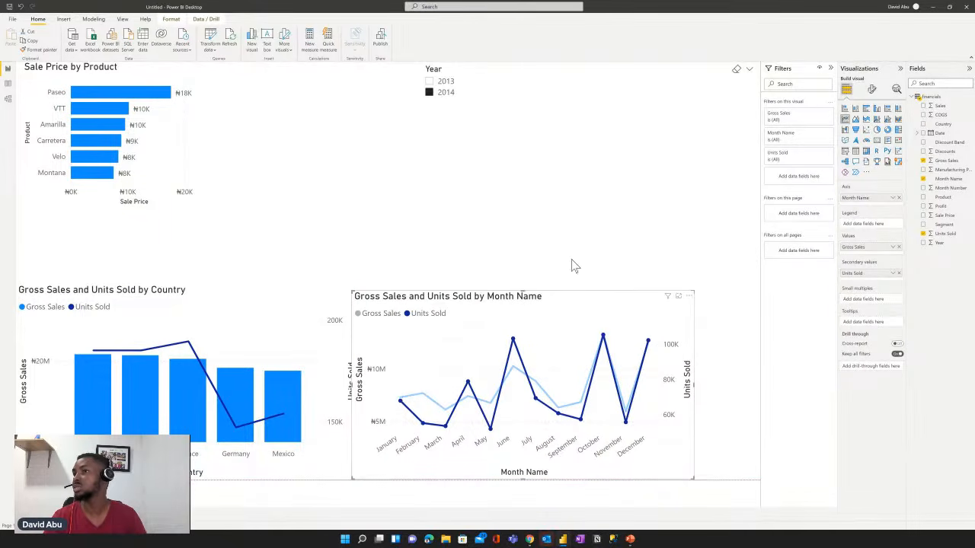
pyautogui.click(549, 310)
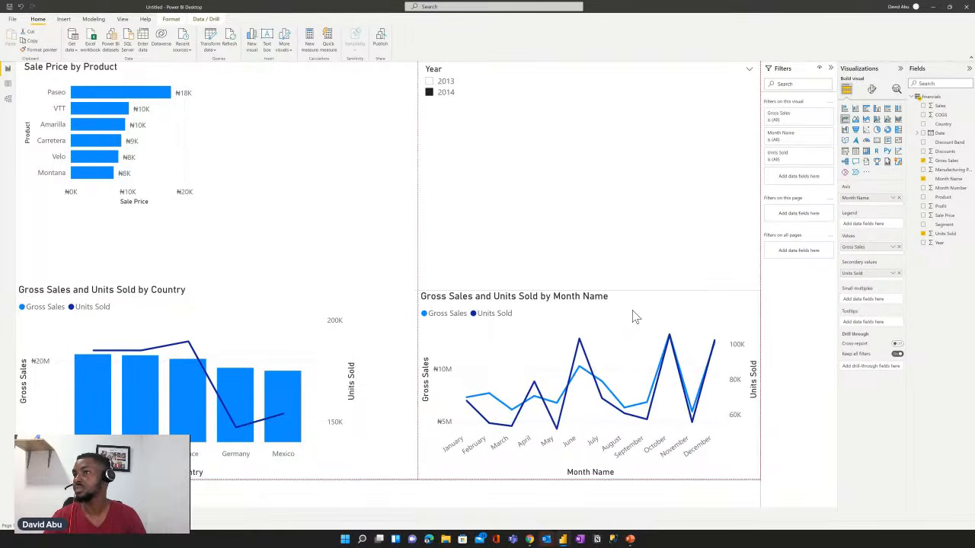
# - Add a card visual showing Gross Sales beside the Sale Price by Product chart and shrink its height
pyautogui.click(667, 216)
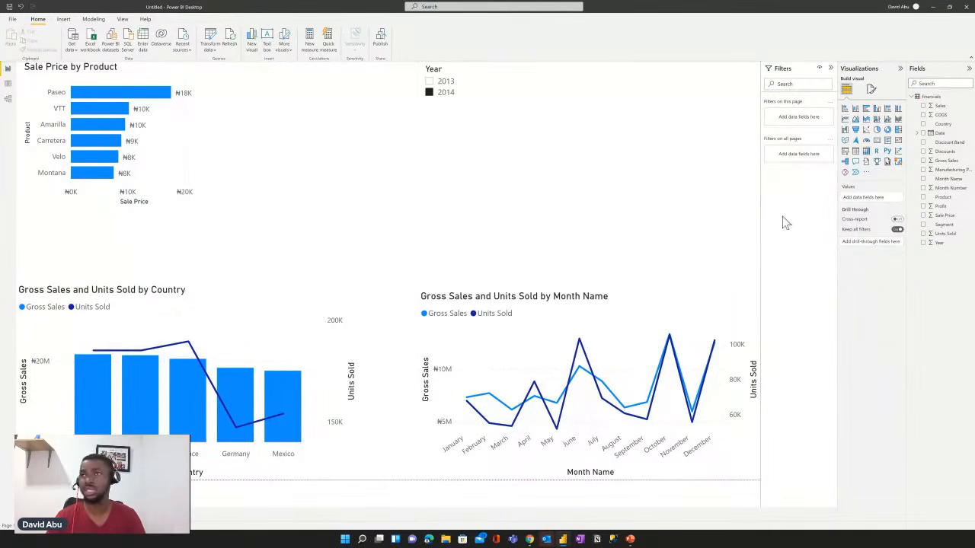
pyautogui.click(876, 142)
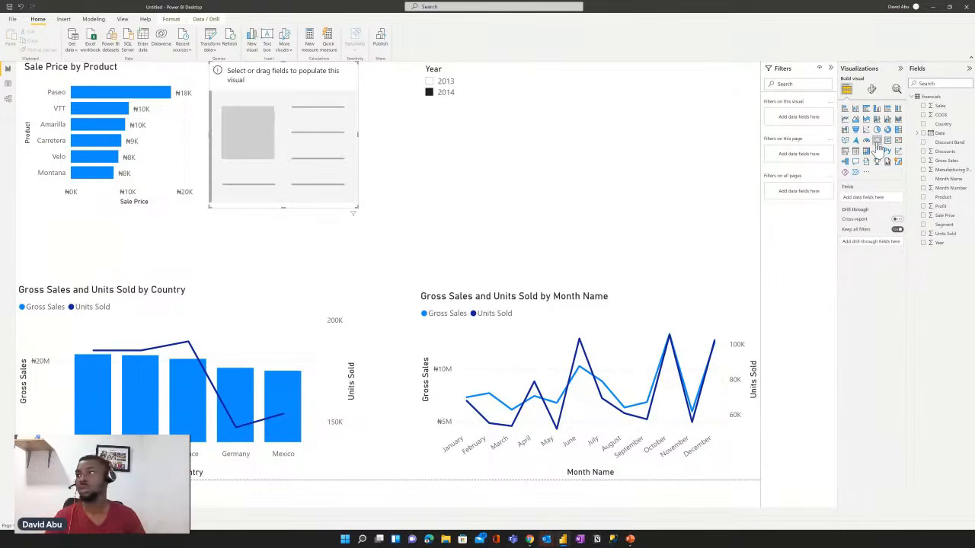
pyautogui.click(922, 161)
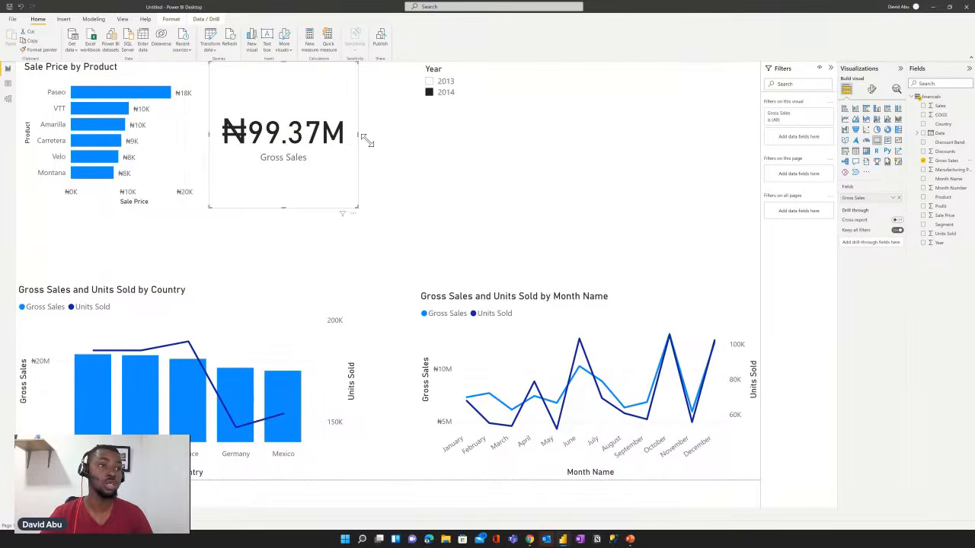
pyautogui.moveTo(363, 138); pyautogui.dragTo(367, 142)
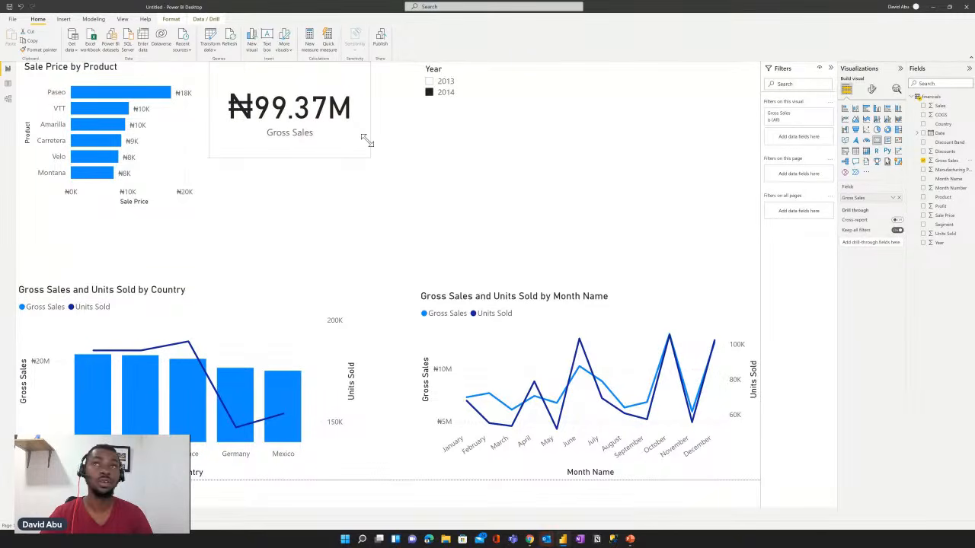
# - Filter the report to 2013 with the Year slicer and narrow the slicer against the page's right edge
pyautogui.click(429, 82)
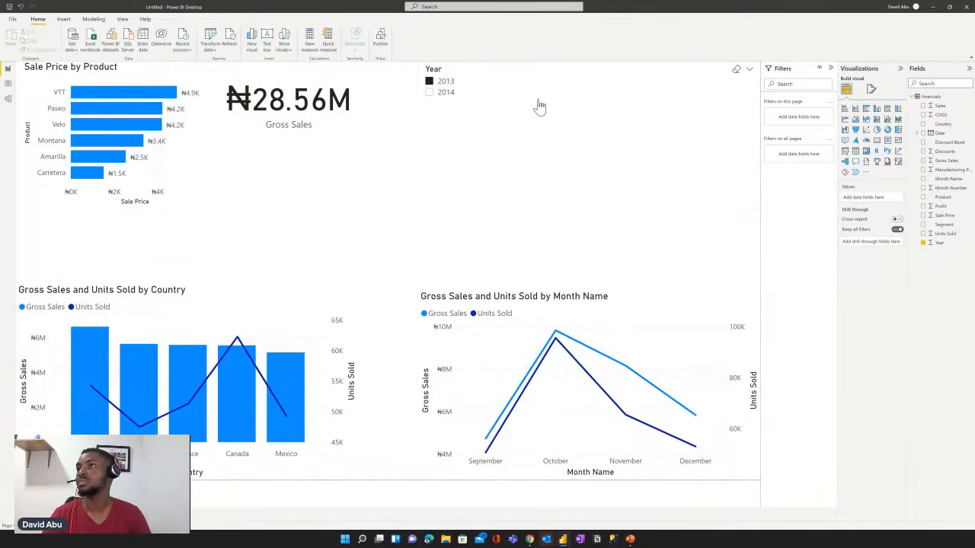
pyautogui.click(420, 125)
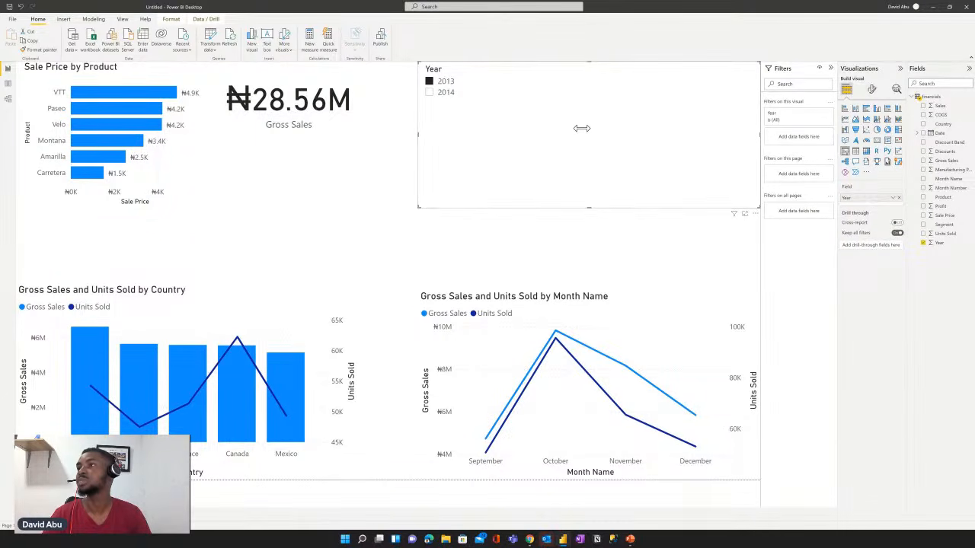
pyautogui.moveTo(694, 117); pyautogui.dragTo(694, 118)
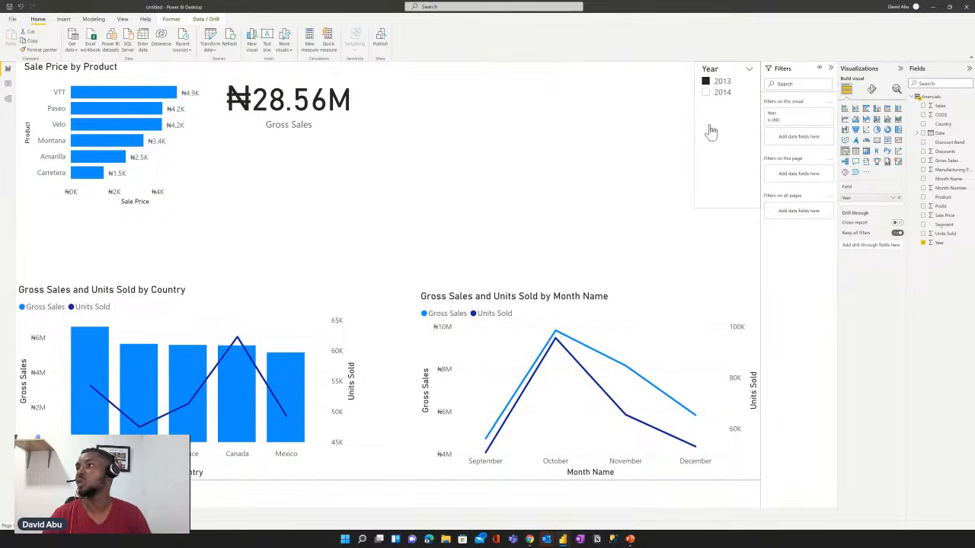
pyautogui.click(709, 133)
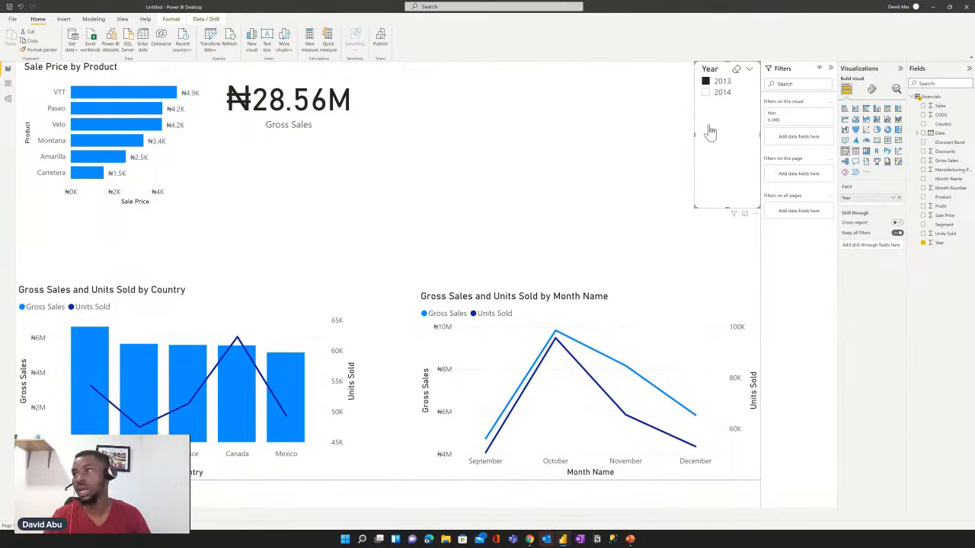
pyautogui.click(661, 107)
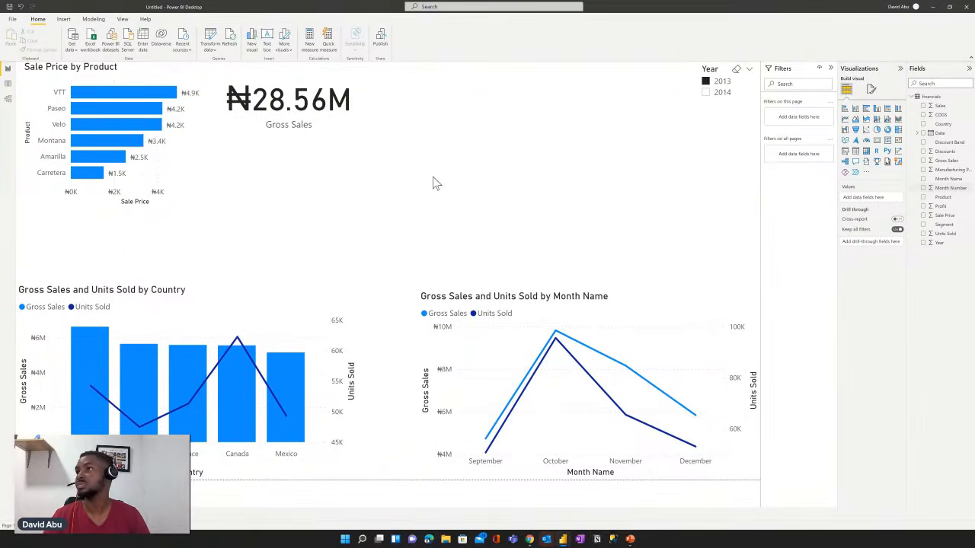
# - Clear the 2013 selection in the Year slicer and keep Year as its only field
pyautogui.hotkey('ctrl', 'z')
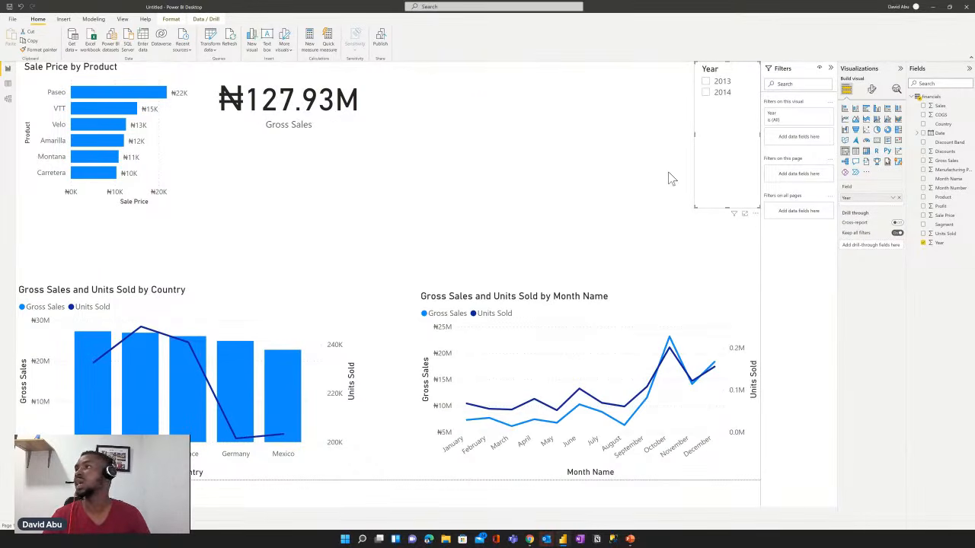
pyautogui.click(923, 236)
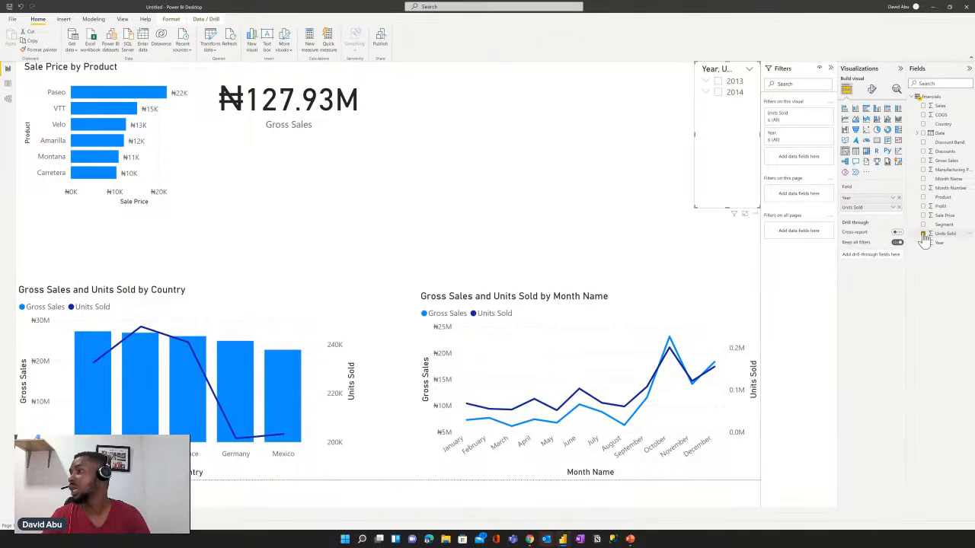
pyautogui.click(923, 236)
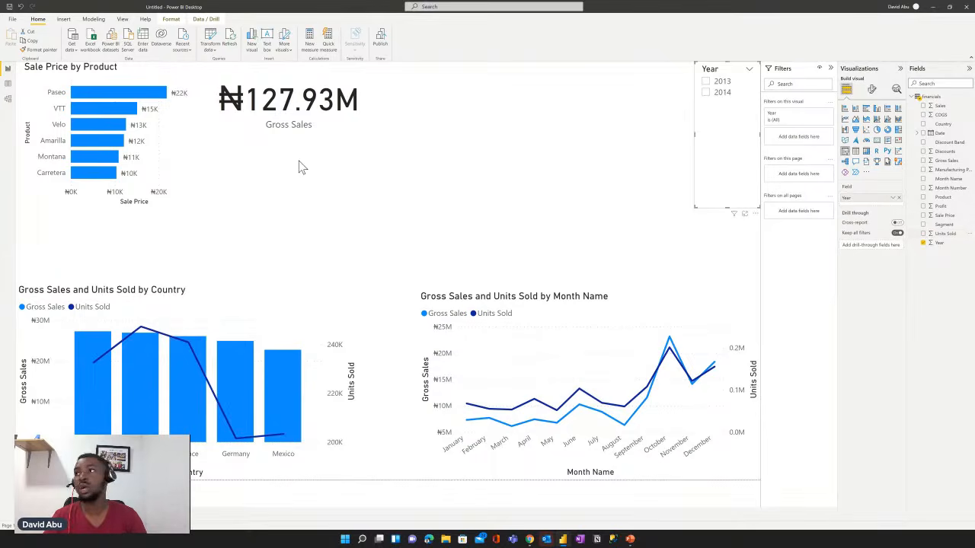
# - Add a card visual showing Units Sold below the Gross Sales card
pyautogui.click(567, 211)
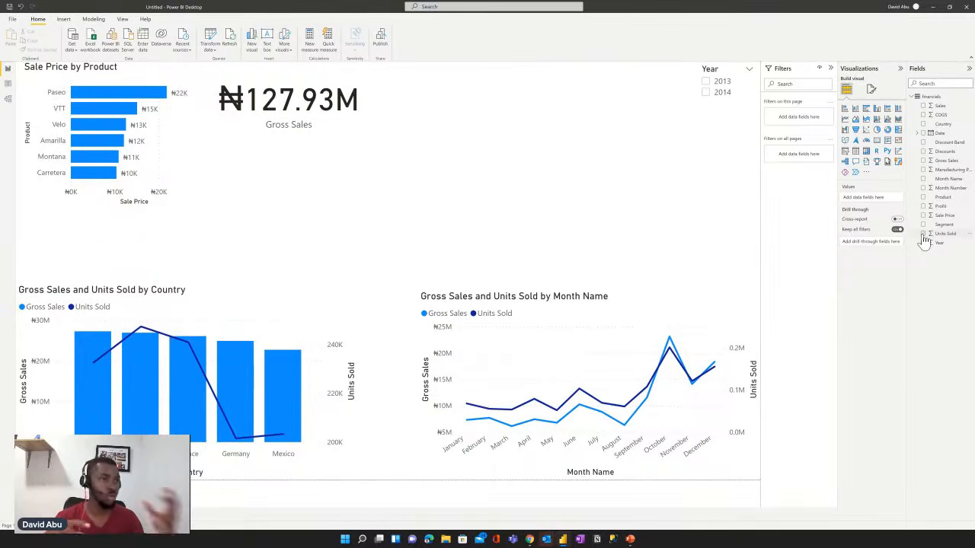
pyautogui.click(922, 234)
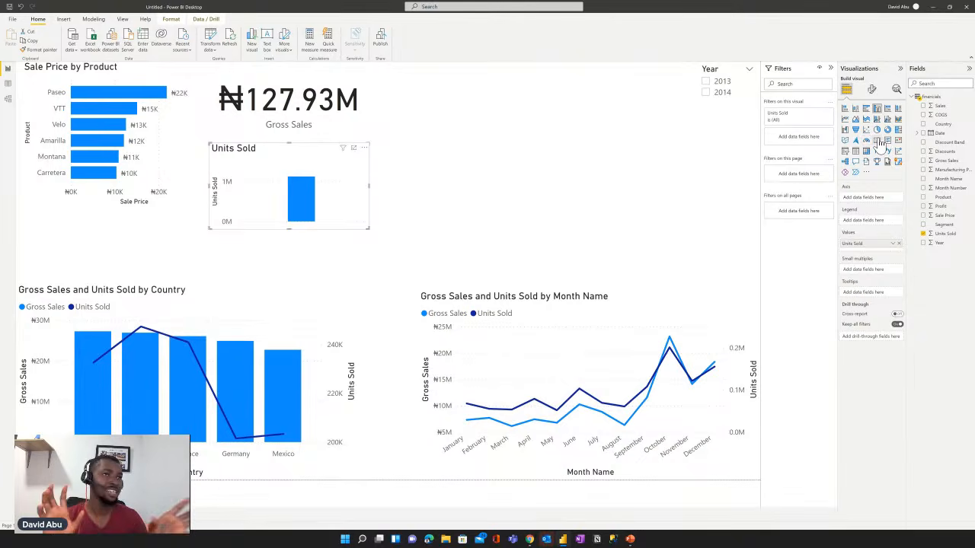
pyautogui.click(878, 142)
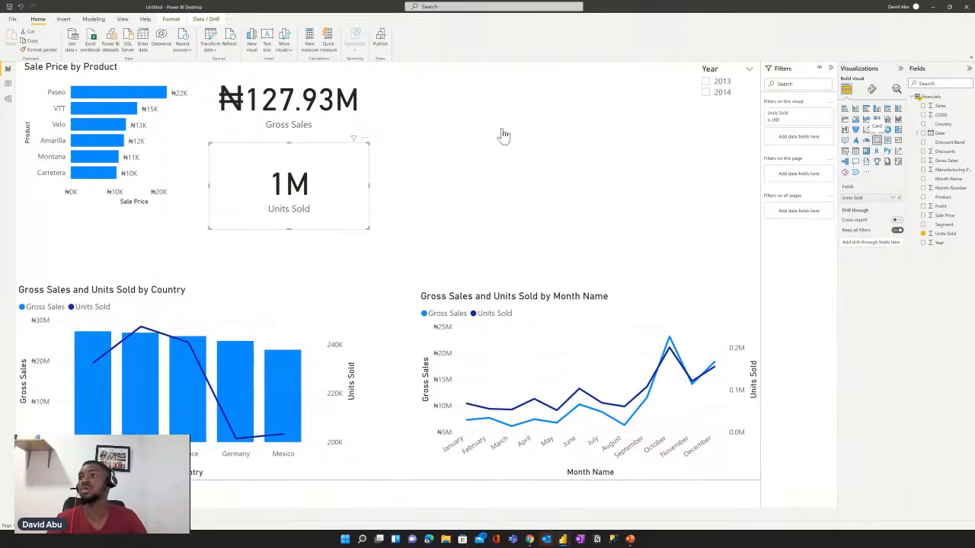
# - Build a clustered bar chart of Profit by Segment above the monthly line chart, and size it to fit beside the Year slicer
pyautogui.click(446, 153)
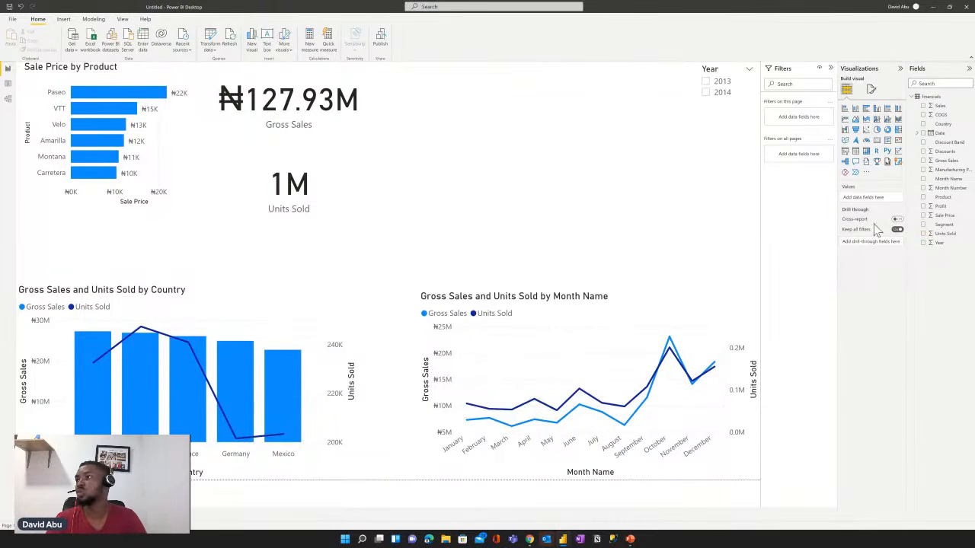
pyautogui.click(924, 224)
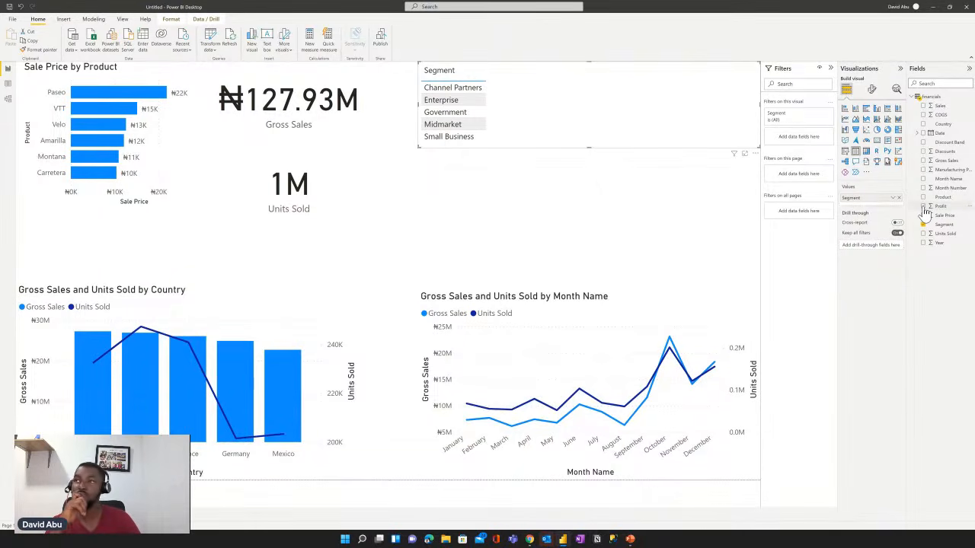
pyautogui.click(924, 208)
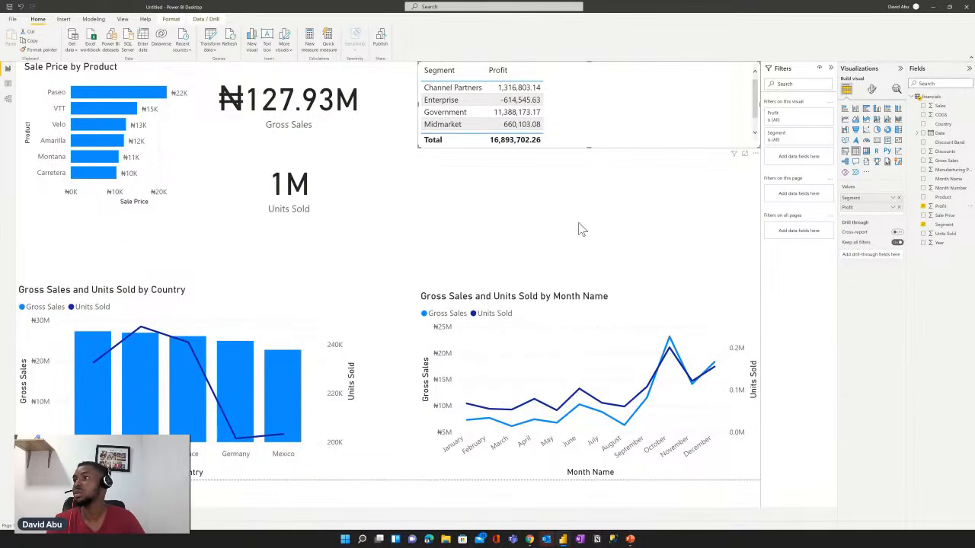
pyautogui.moveTo(578, 223); pyautogui.dragTo(578, 208)
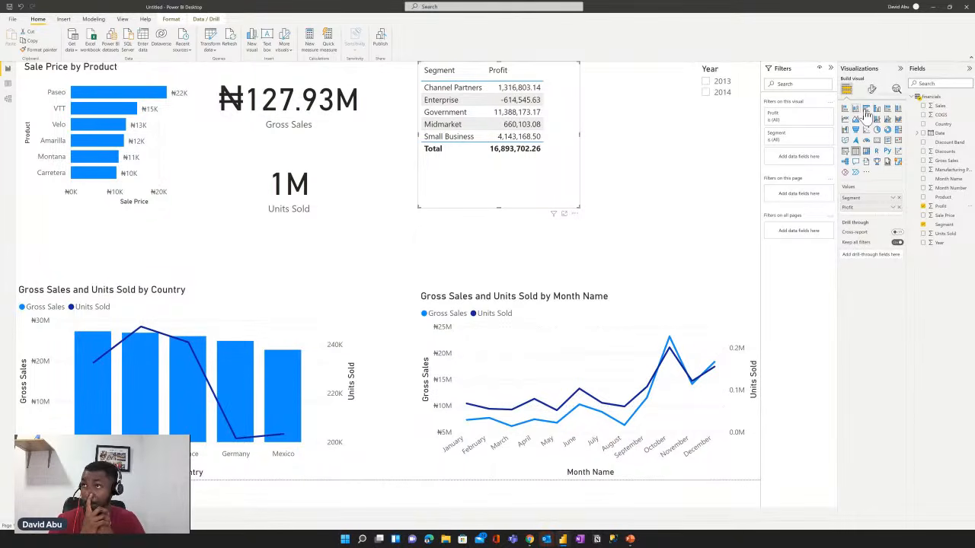
pyautogui.click(865, 111)
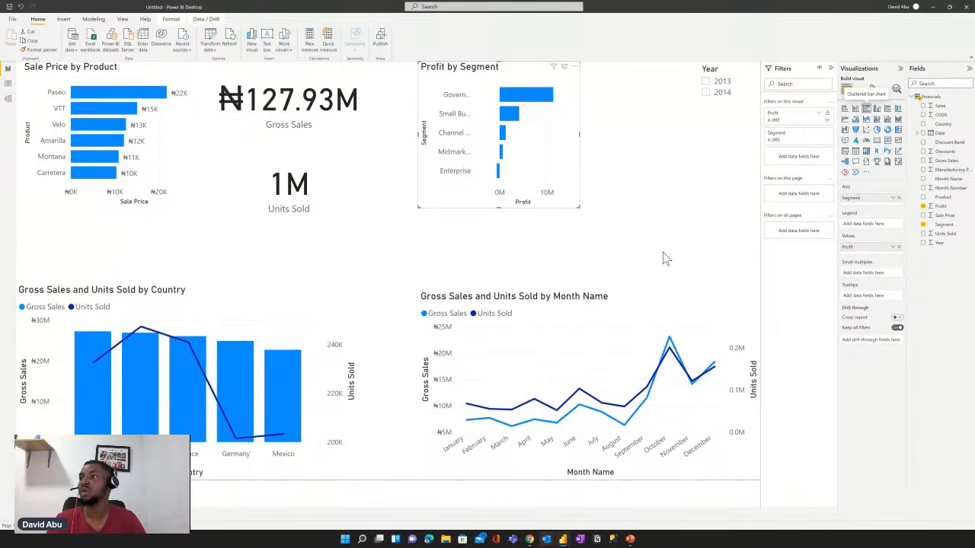
pyautogui.moveTo(579, 207); pyautogui.dragTo(665, 232)
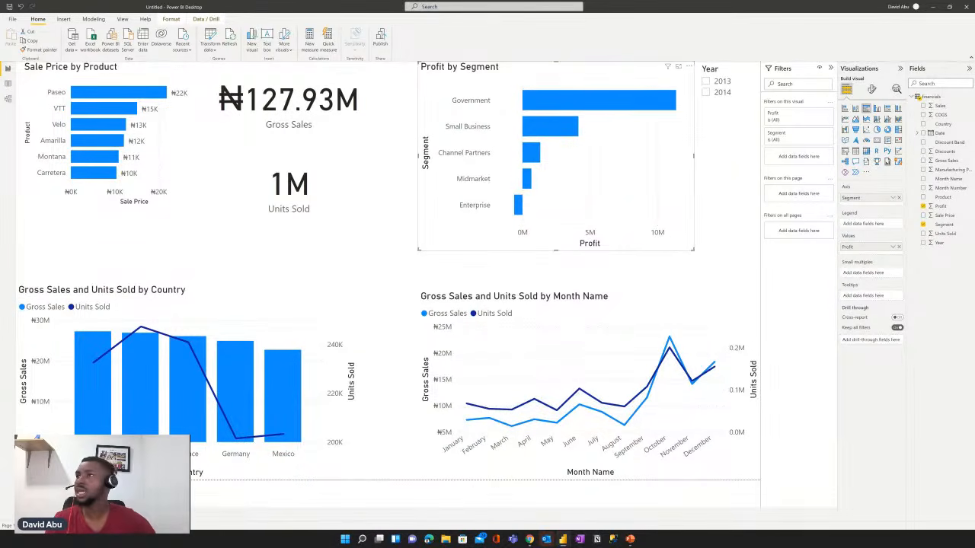